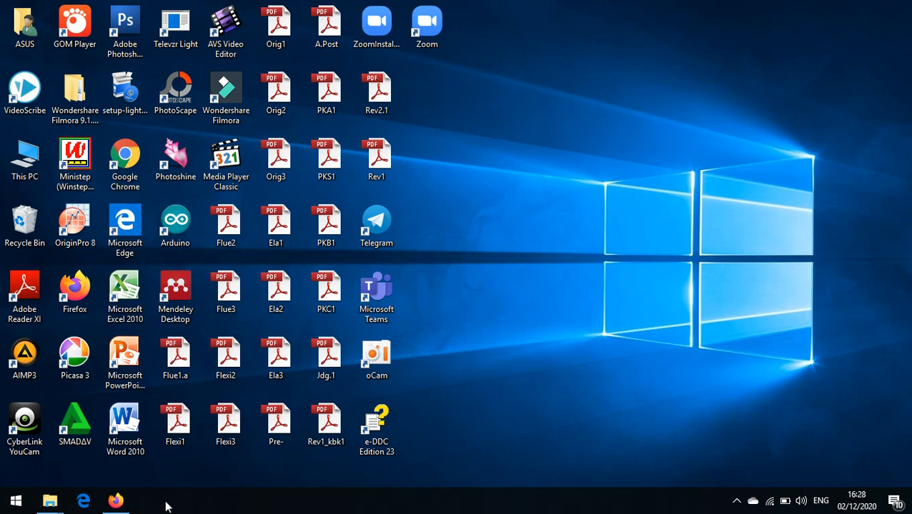
# Step: Switch to Firefox, open the Ulangan Harian I form from Google Drive and view its responses in Google Sheets
pyautogui.click(117, 501)
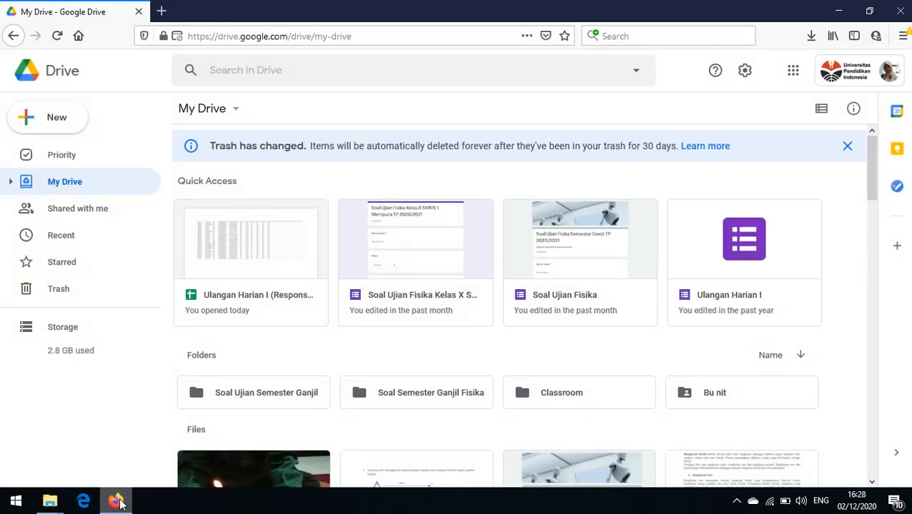
pyautogui.doubleClick(723, 291)
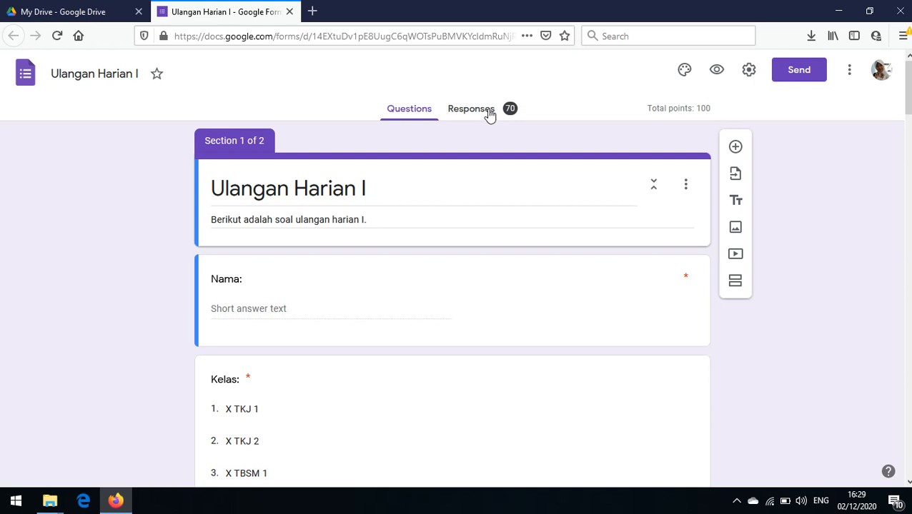
pyautogui.click(486, 111)
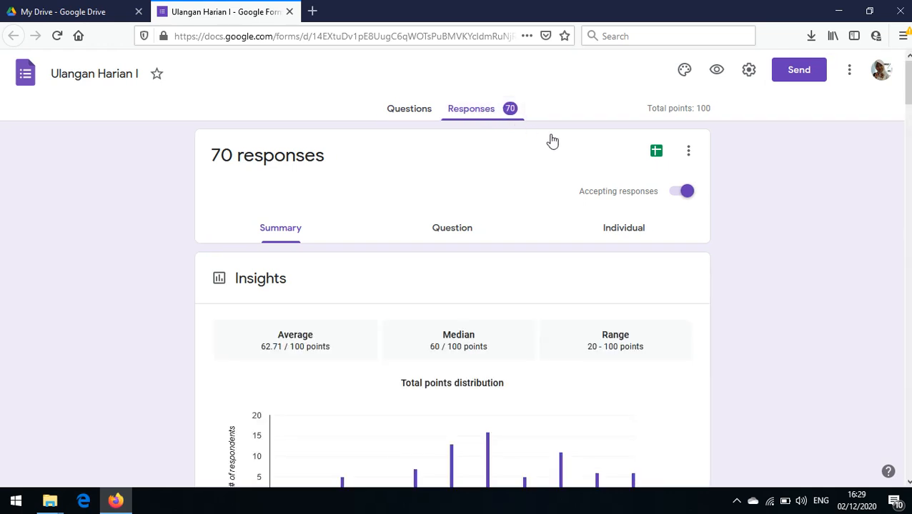
pyautogui.click(656, 154)
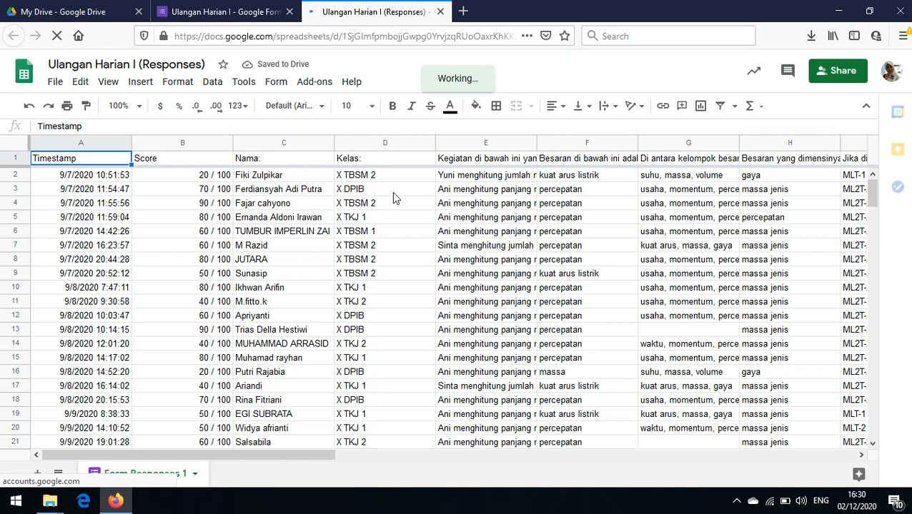
# Step: Sort the entire response range by the class column, Column D, in A → Z order
pyautogui.click(391, 234)
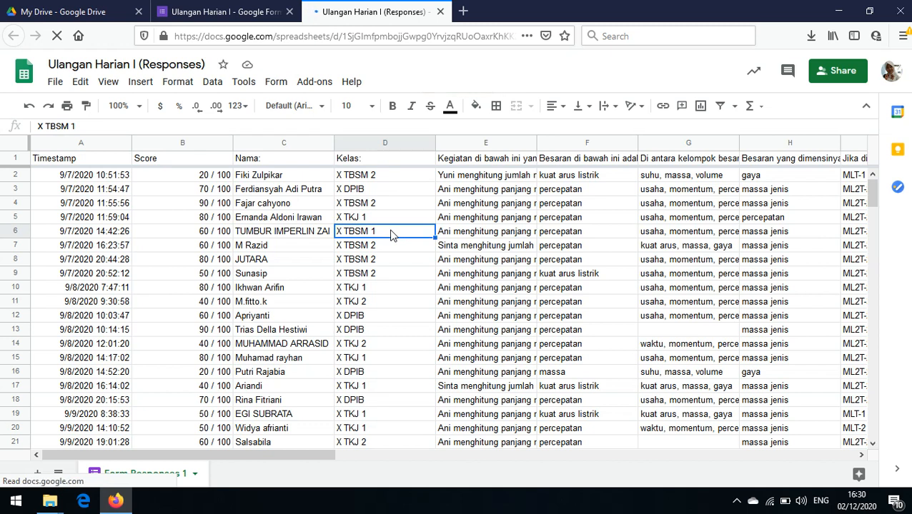
pyautogui.hotkey('ctrl', 'a')
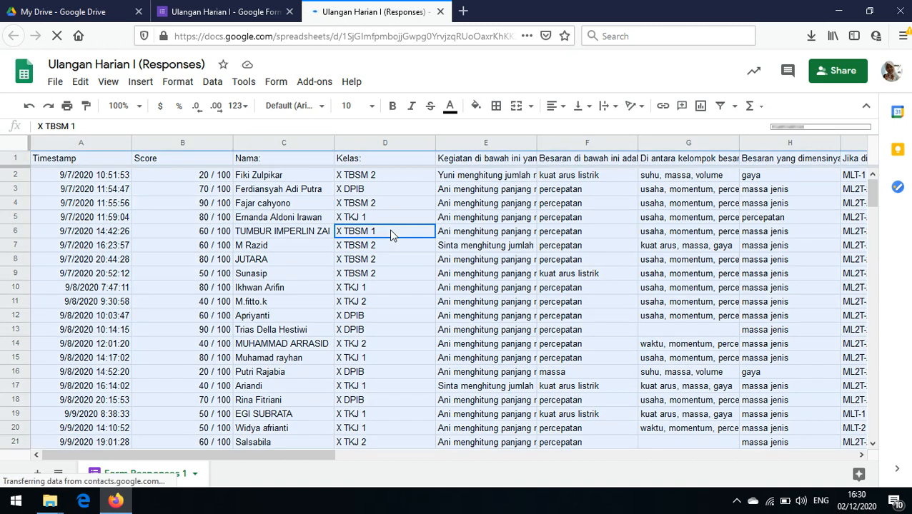
pyautogui.click(214, 84)
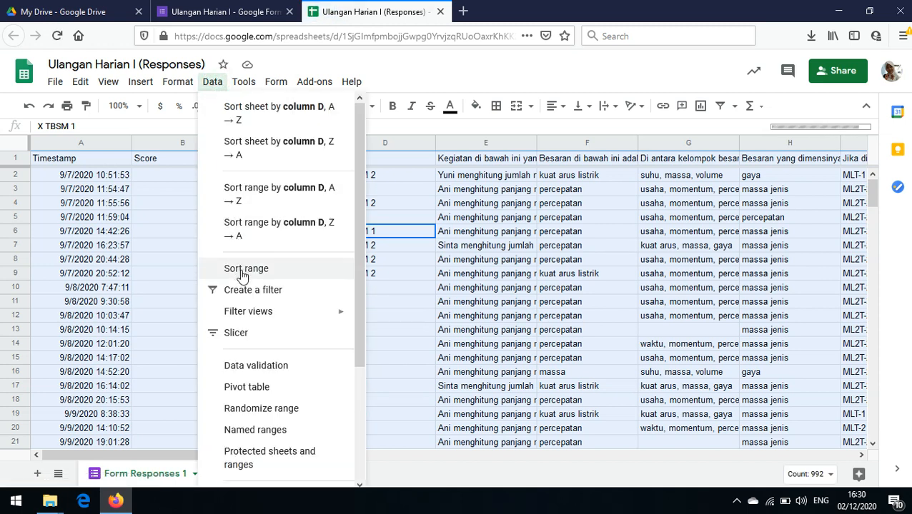
pyautogui.click(243, 275)
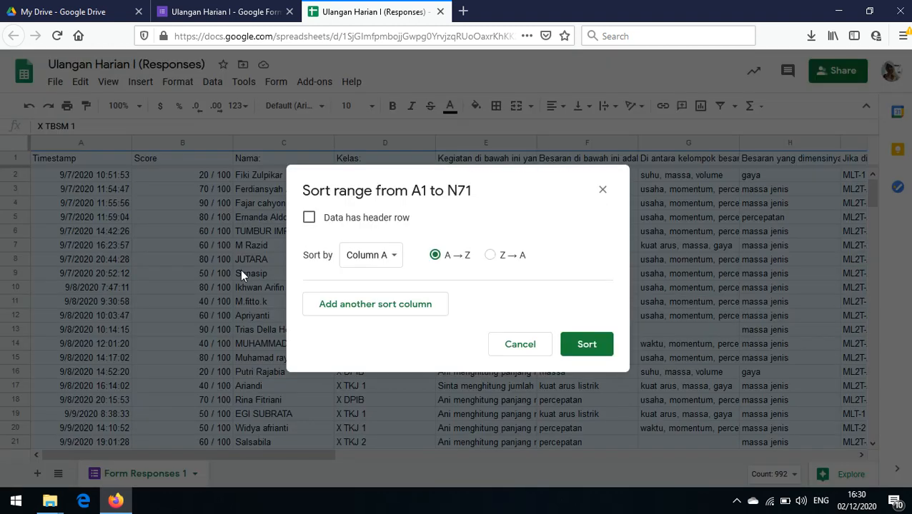
pyautogui.click(395, 262)
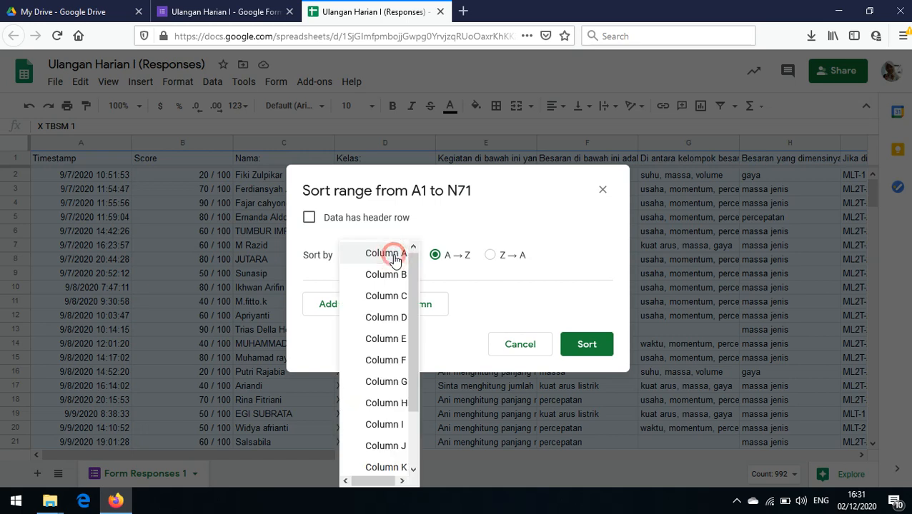
pyautogui.click(397, 318)
pyautogui.click(581, 351)
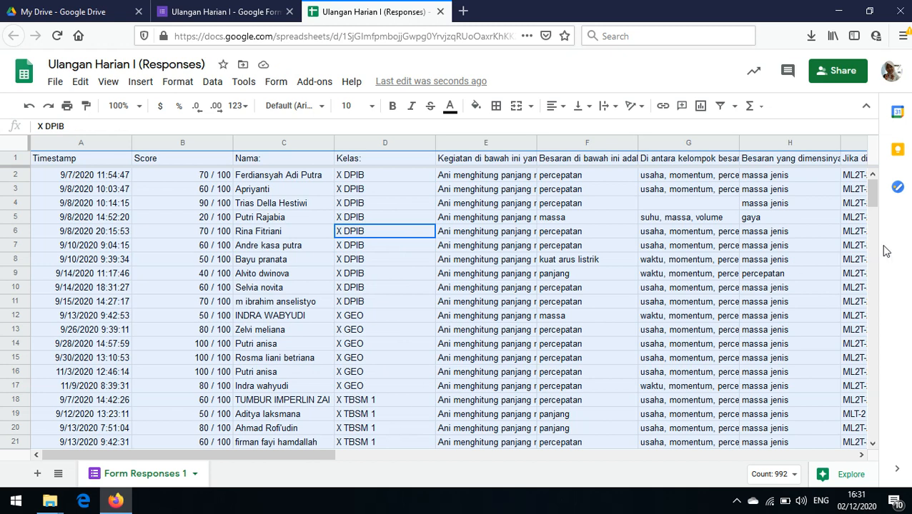
# Step: Download the sorted response spreadsheet as a Microsoft Excel (.xlsx) file and save it to the computer
pyautogui.click(872, 197)
pyautogui.moveTo(874, 215); pyautogui.dragTo(870, 184)
pyautogui.click(55, 83)
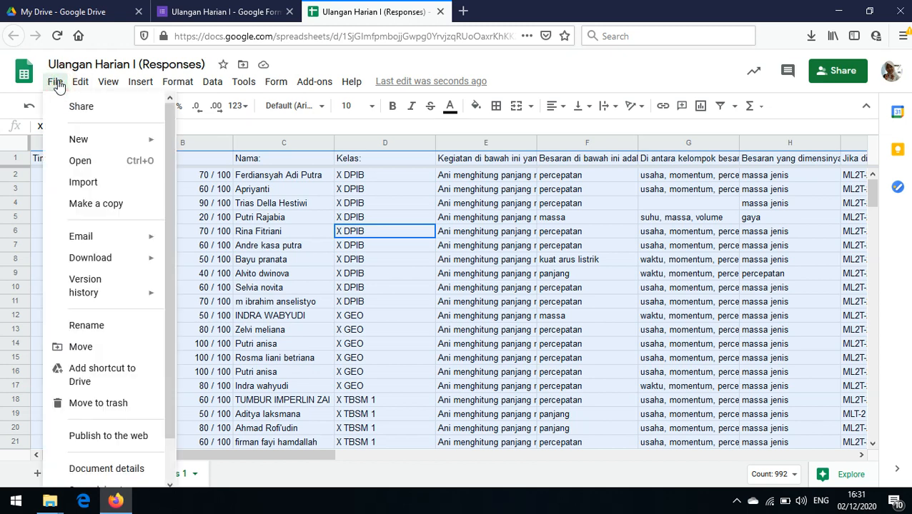
pyautogui.moveTo(109, 260)
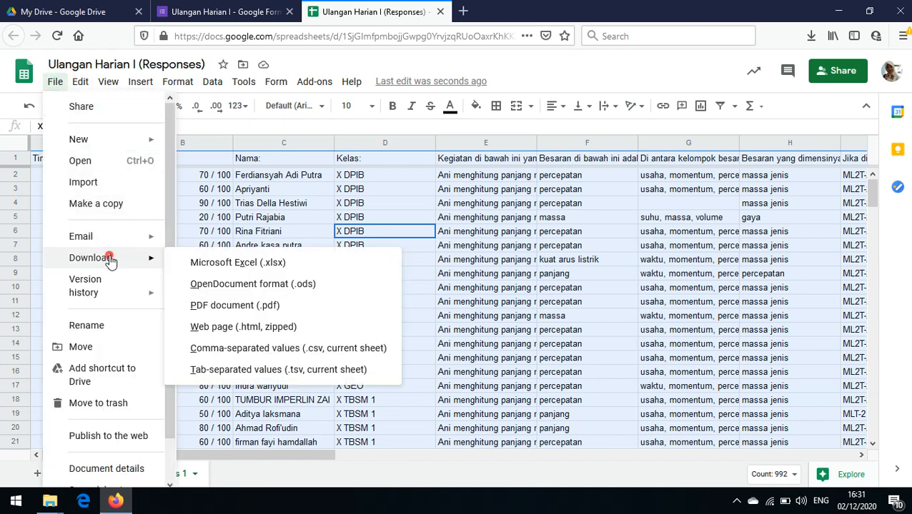
pyautogui.click(223, 264)
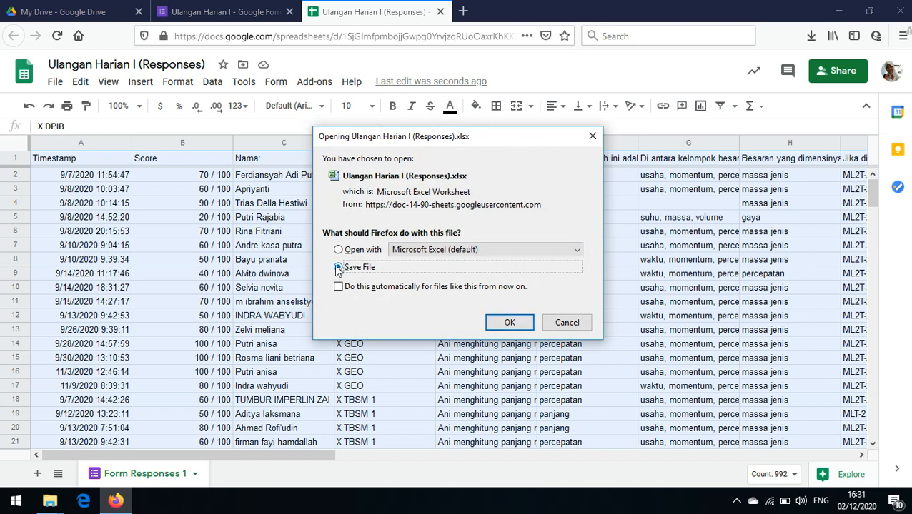
pyautogui.click(503, 325)
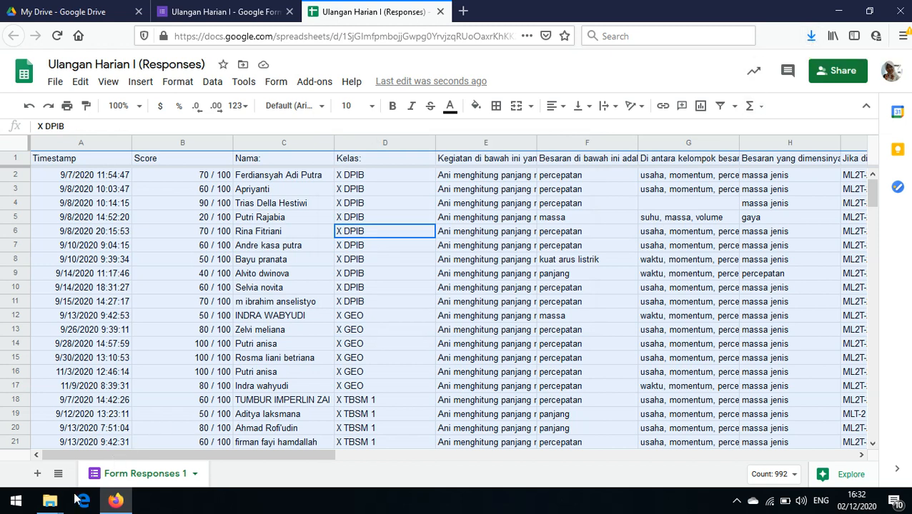
# Step: Switch to File Explorer and copy the Ulangan Harian I (Responses) workbook from the Downloads folder
pyautogui.moveTo(49, 505)
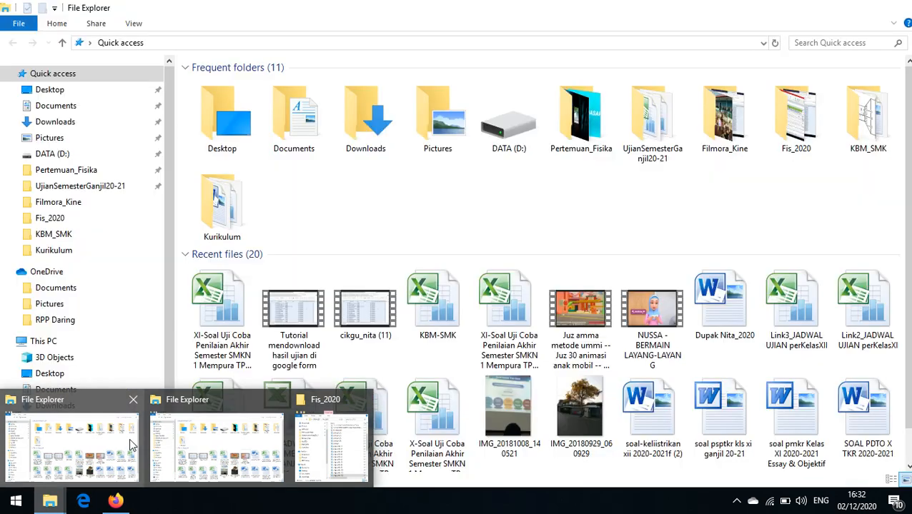
pyautogui.click(130, 443)
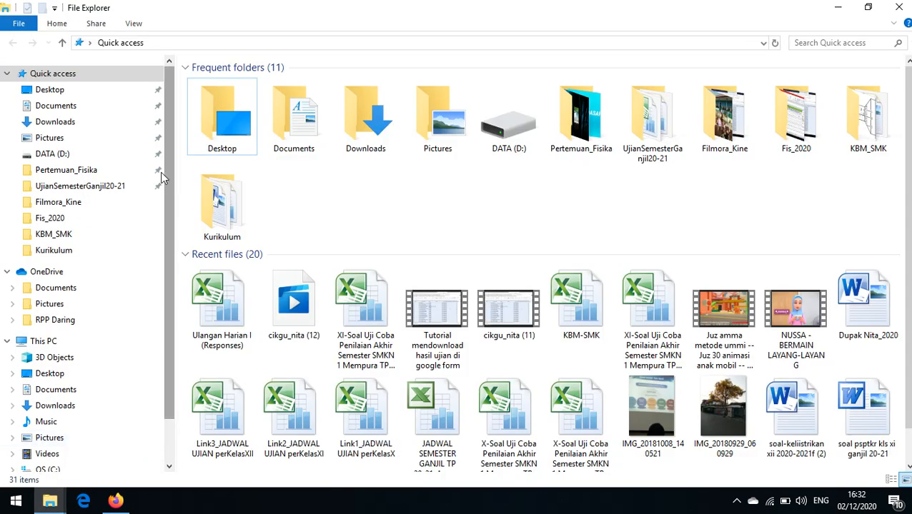
pyautogui.click(90, 123)
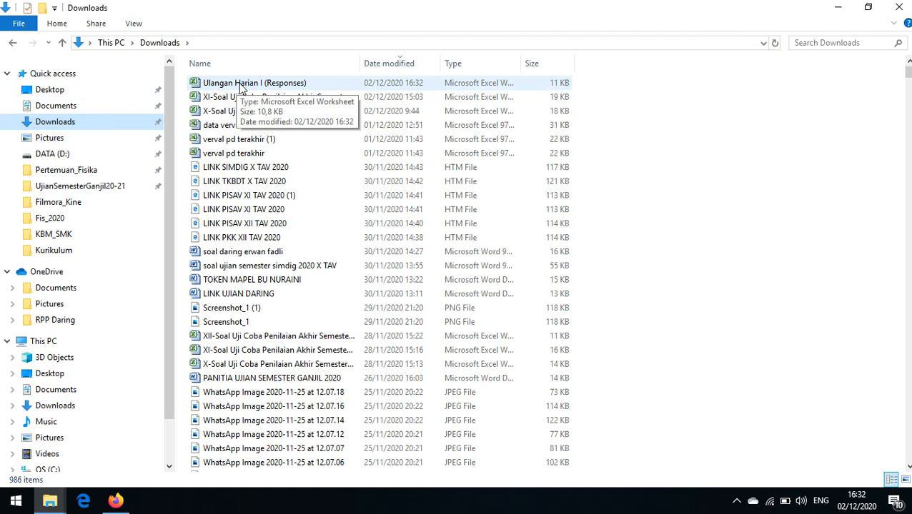
pyautogui.click(243, 84)
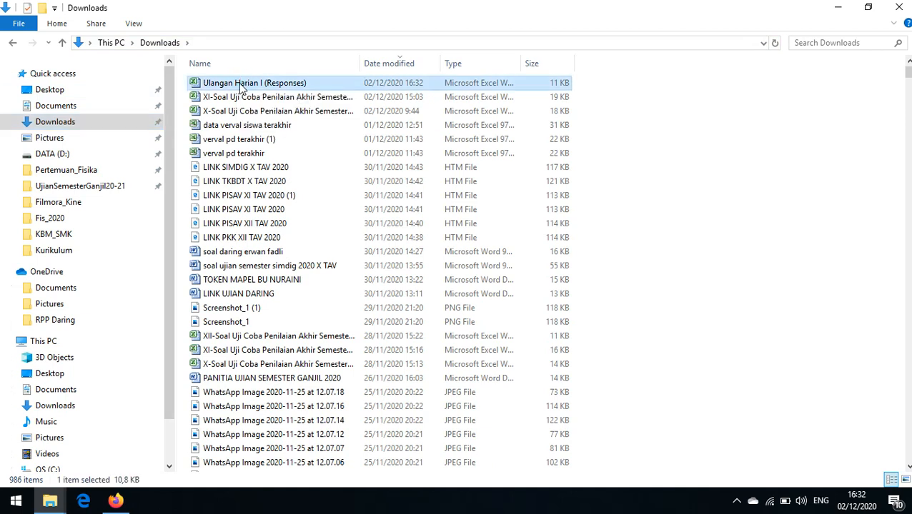
pyautogui.doubleClick(242, 84)
pyautogui.rightClick(241, 84)
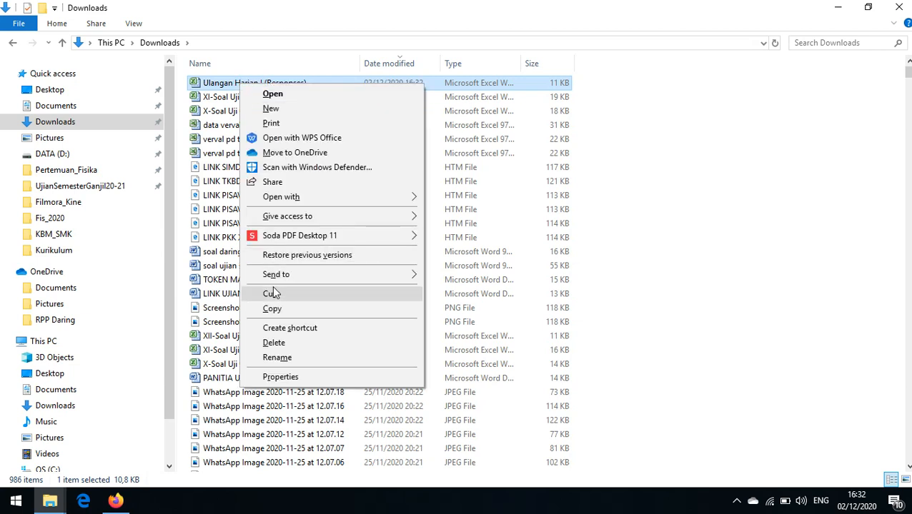
pyautogui.click(271, 310)
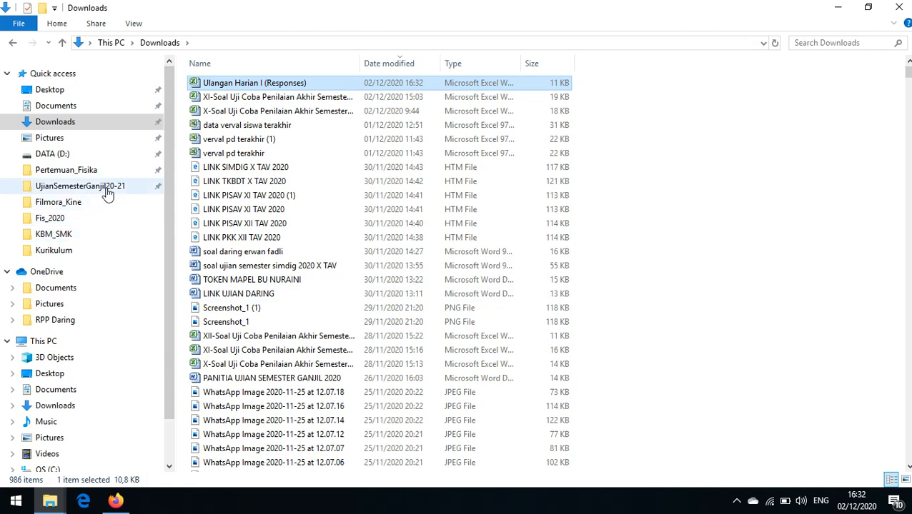
# Step: Paste the copied workbook into the KBM_SMK folder inside Fis_2020
pyautogui.click(71, 220)
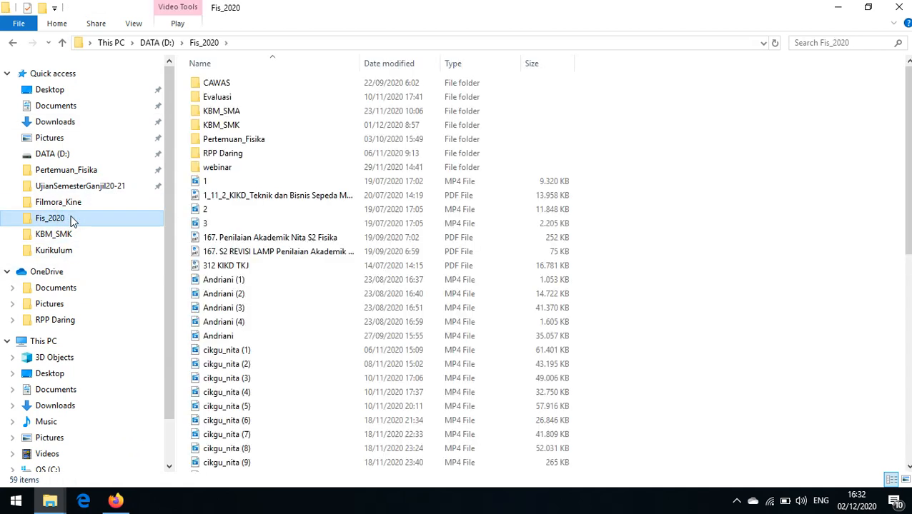
pyautogui.doubleClick(230, 129)
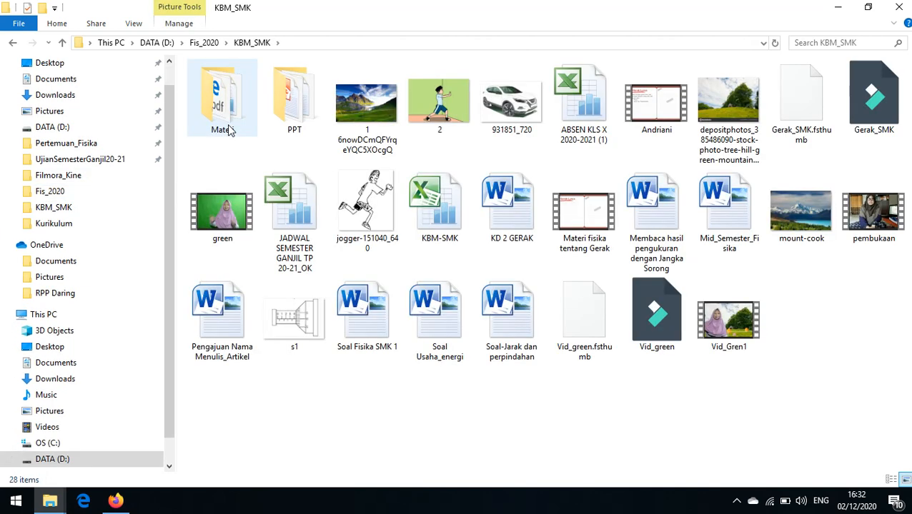
pyautogui.rightClick(403, 389)
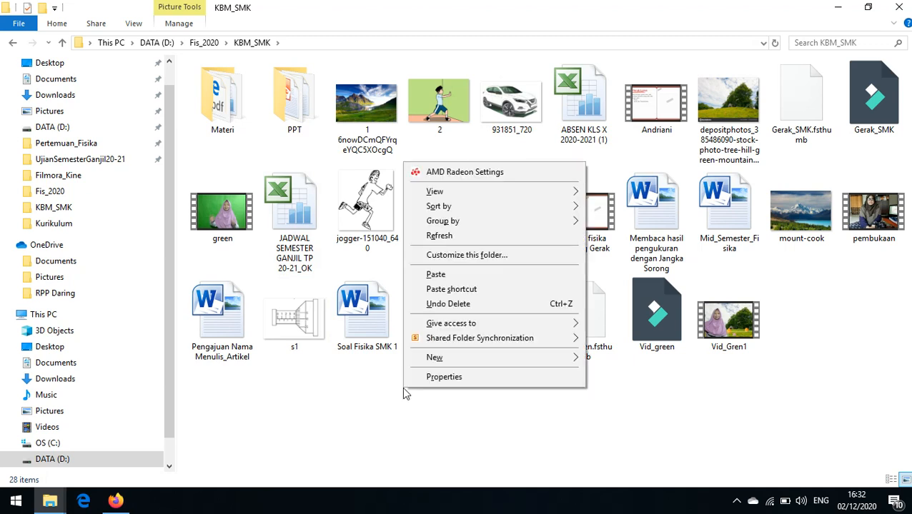
pyautogui.click(437, 275)
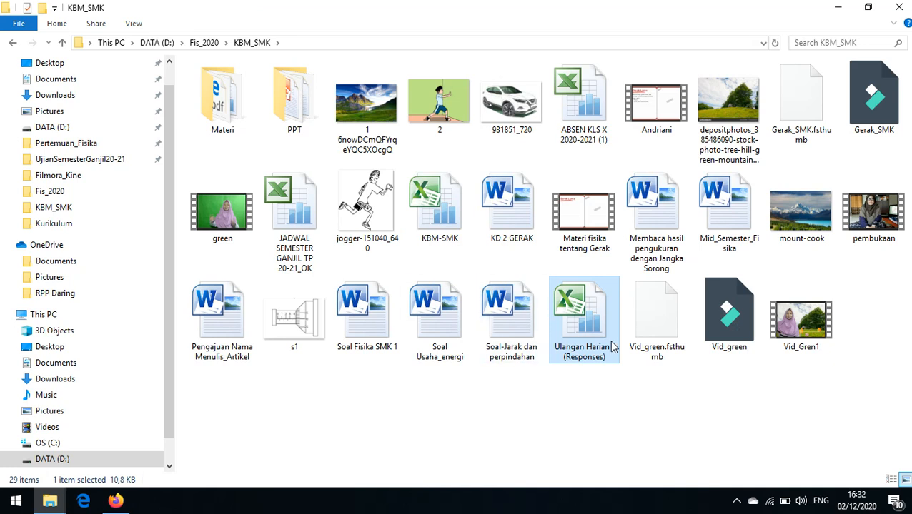
# Step: Open the pasted Ulangan Harian I (Responses) workbook in Excel and enable editing
pyautogui.doubleClick(595, 355)
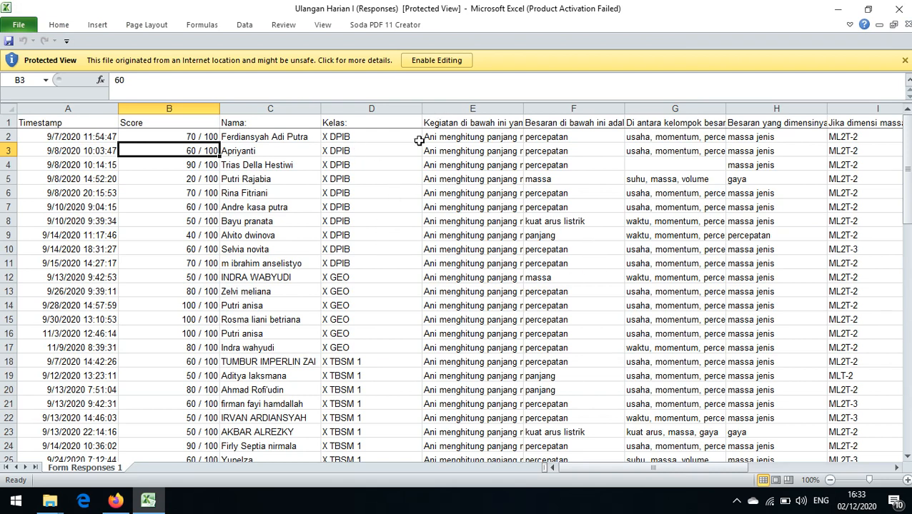
pyautogui.click(436, 62)
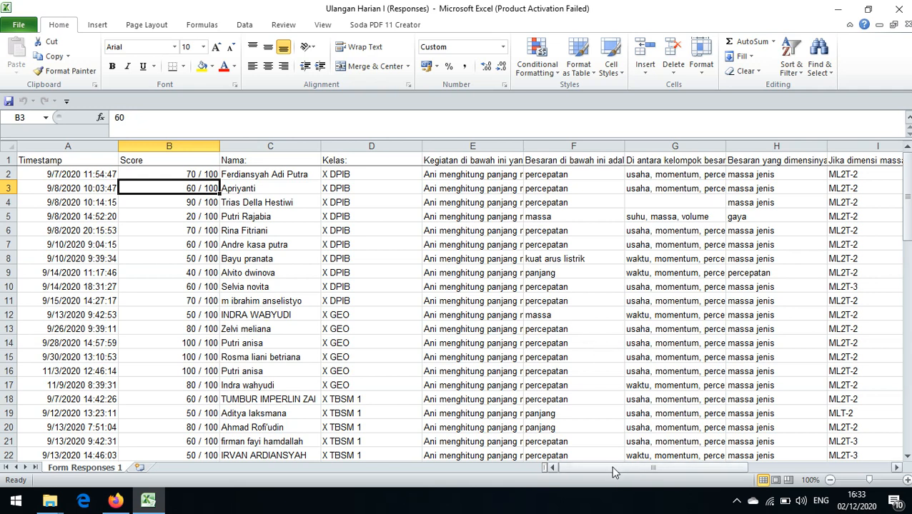
pyautogui.moveTo(612, 471)
pyautogui.mouseDown()
pyautogui.moveTo(750, 474)
pyautogui.moveTo(653, 471)
pyautogui.moveTo(608, 483)
pyautogui.mouseUp()
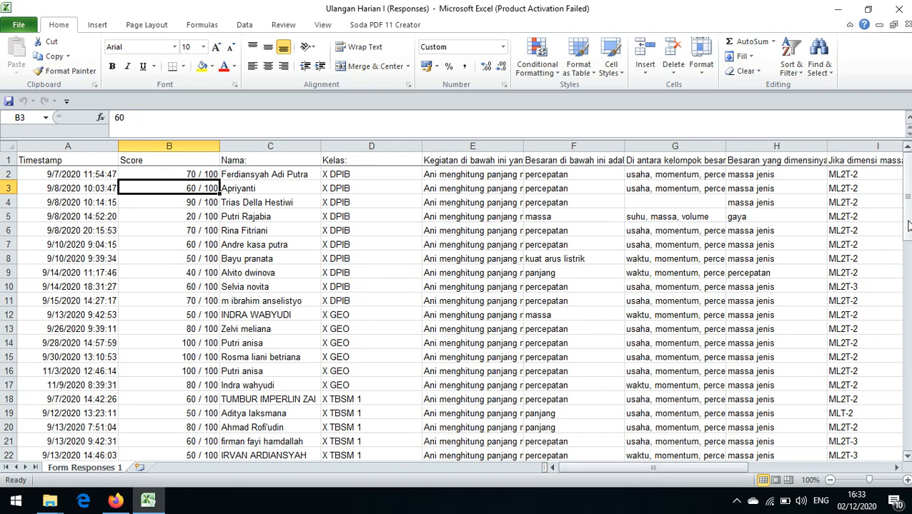
pyautogui.moveTo(907, 225); pyautogui.dragTo(907, 229)
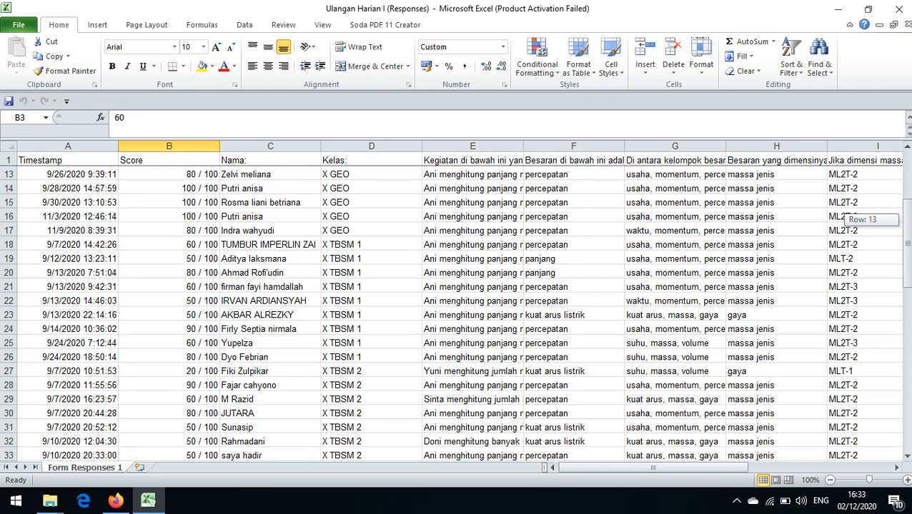
pyautogui.moveTo(909, 272); pyautogui.dragTo(906, 208)
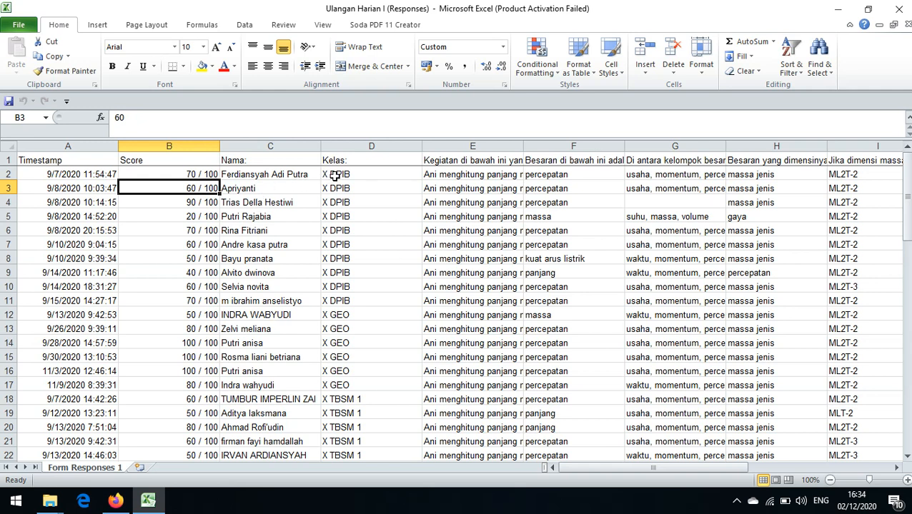
# Step: Copy the scores and names of the X DPIB class in cells B2:C11
pyautogui.click(201, 175)
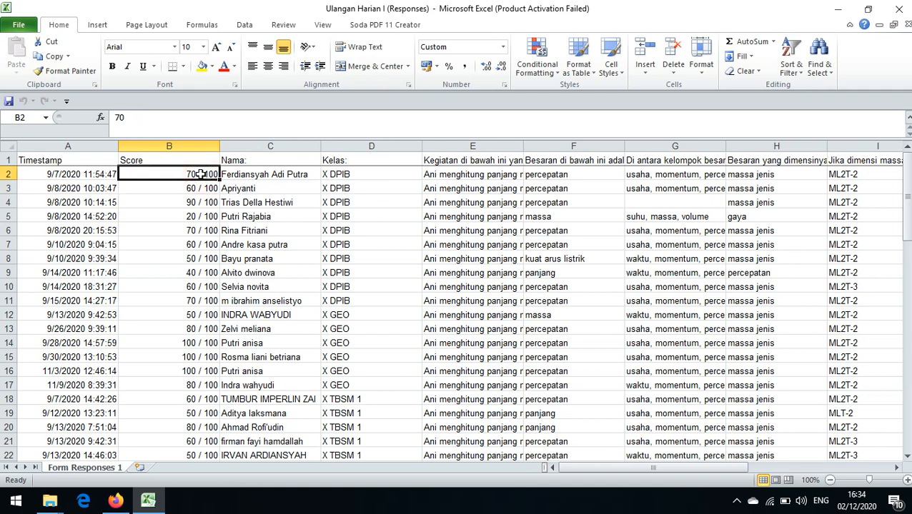
pyautogui.moveTo(202, 174); pyautogui.dragTo(288, 297)
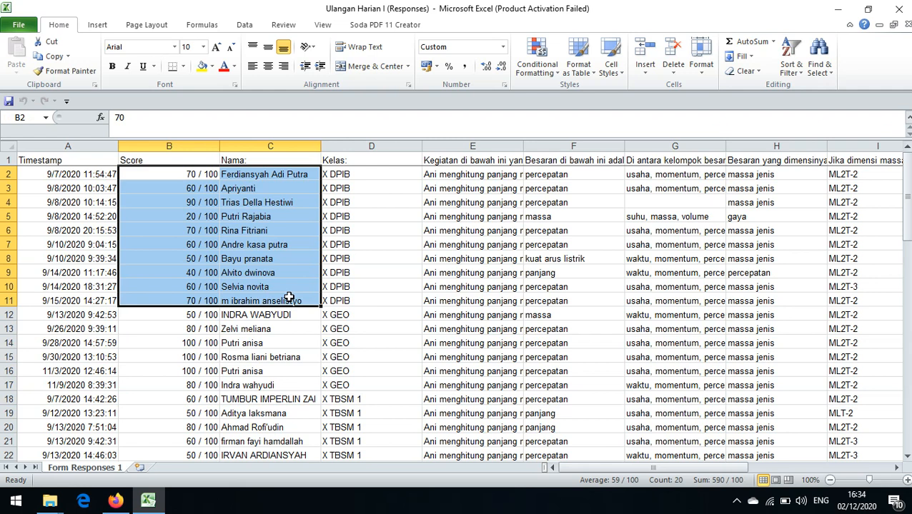
pyautogui.rightClick(289, 297)
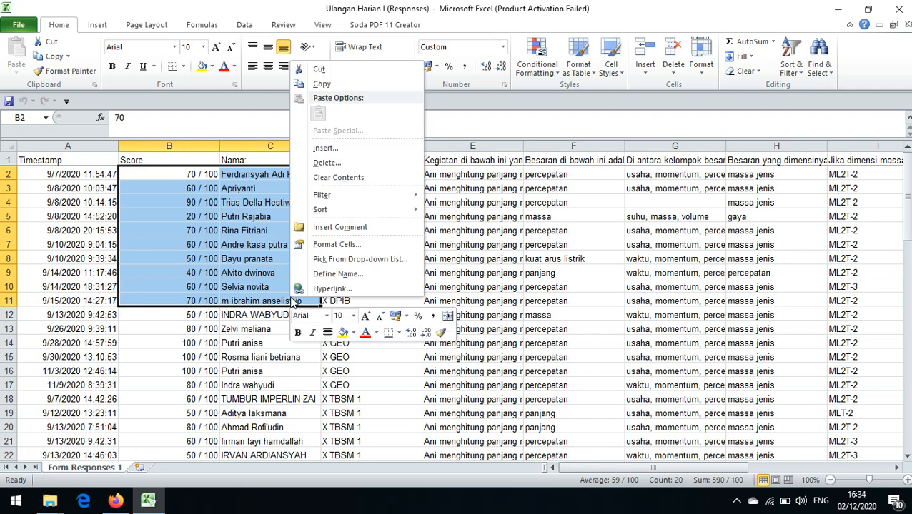
pyautogui.click(326, 85)
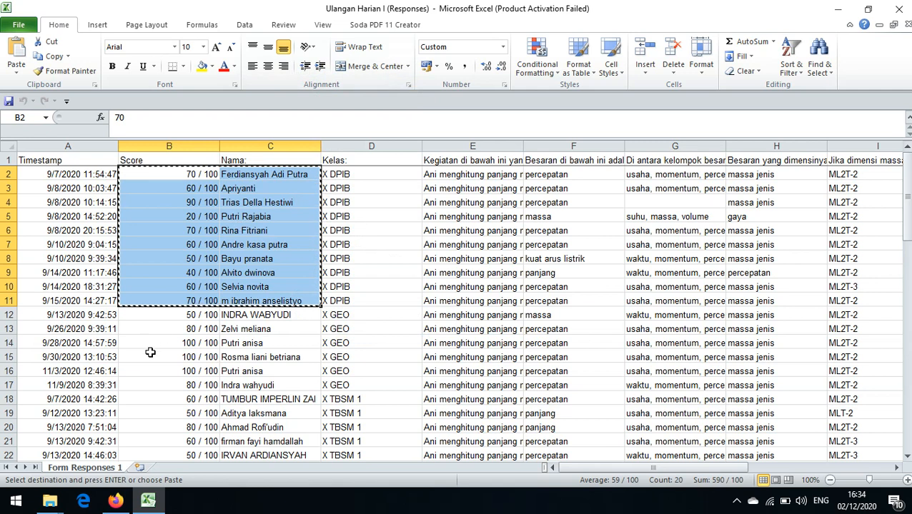
# Step: Add a new blank worksheet to the responses workbook
pyautogui.click(139, 468)
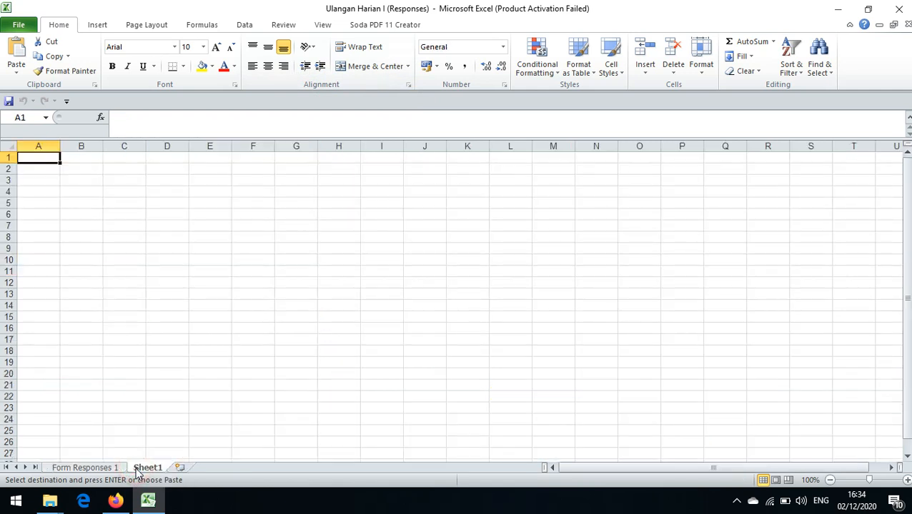
pyautogui.rightClick(99, 283)
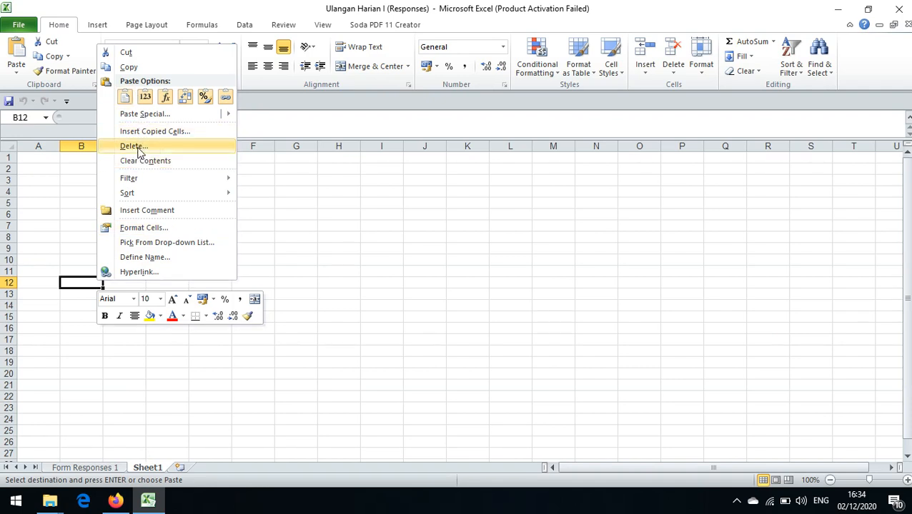
pyautogui.moveTo(129, 180)
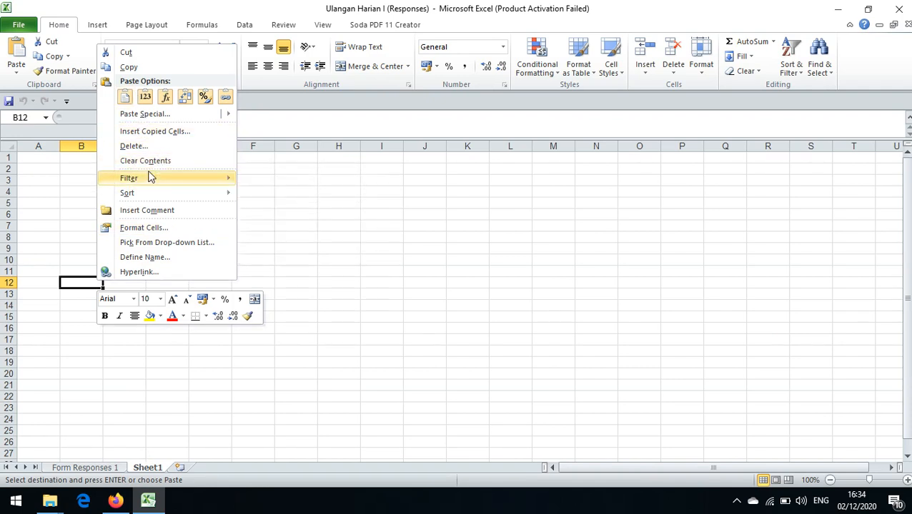
pyautogui.moveTo(146, 117)
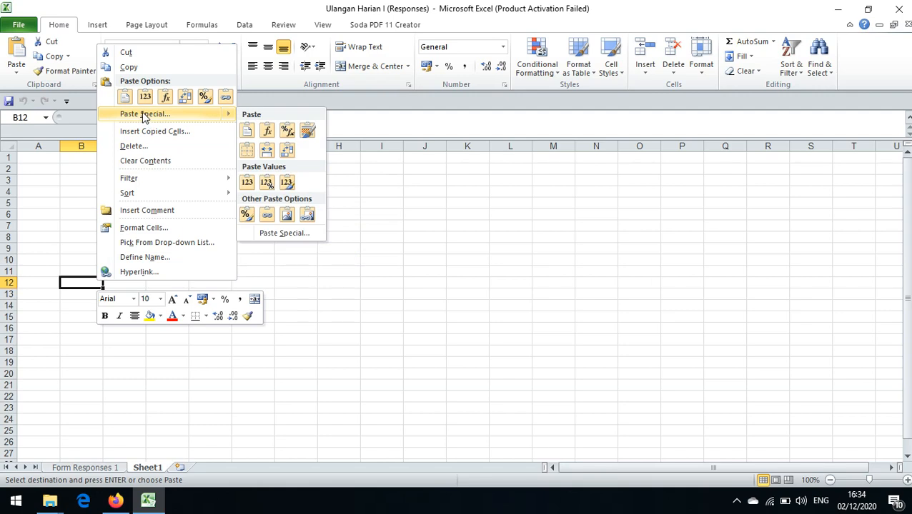
pyautogui.click(145, 118)
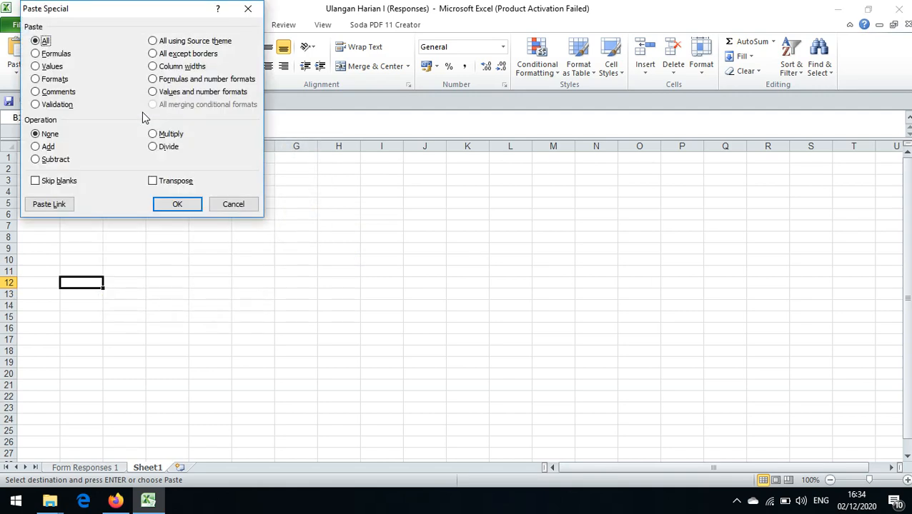
pyautogui.click(247, 9)
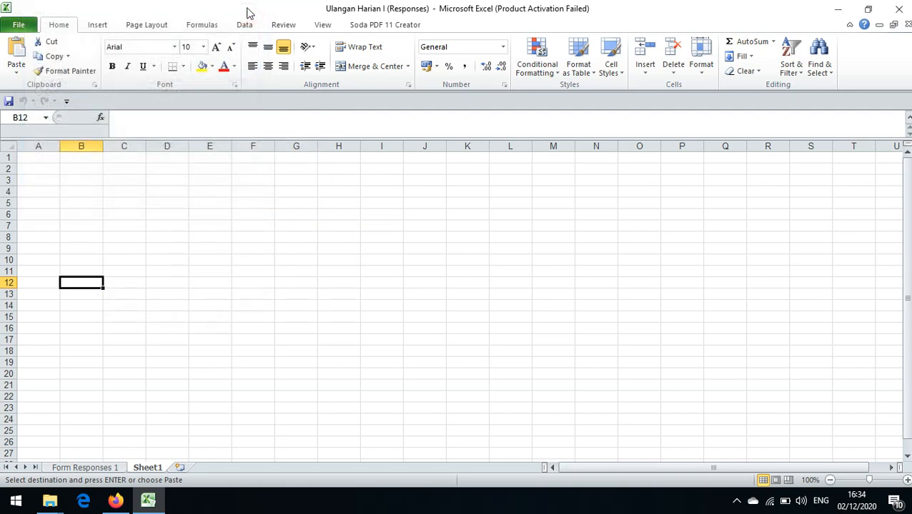
# Step: Paste the copied scores and names at cell A1 of the new sheet and widen column B to fit the names
pyautogui.click(33, 159)
pyautogui.click(95, 468)
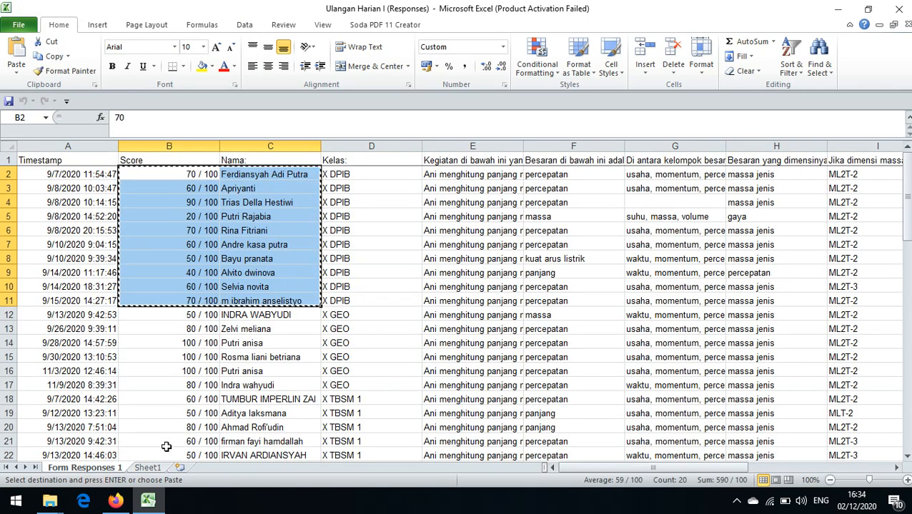
pyautogui.click(153, 469)
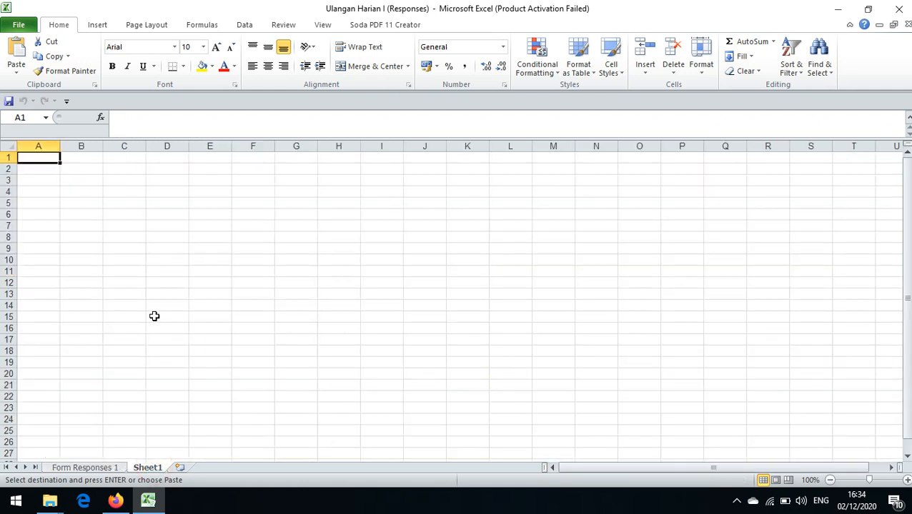
pyautogui.hotkey('ctrl', 'v')
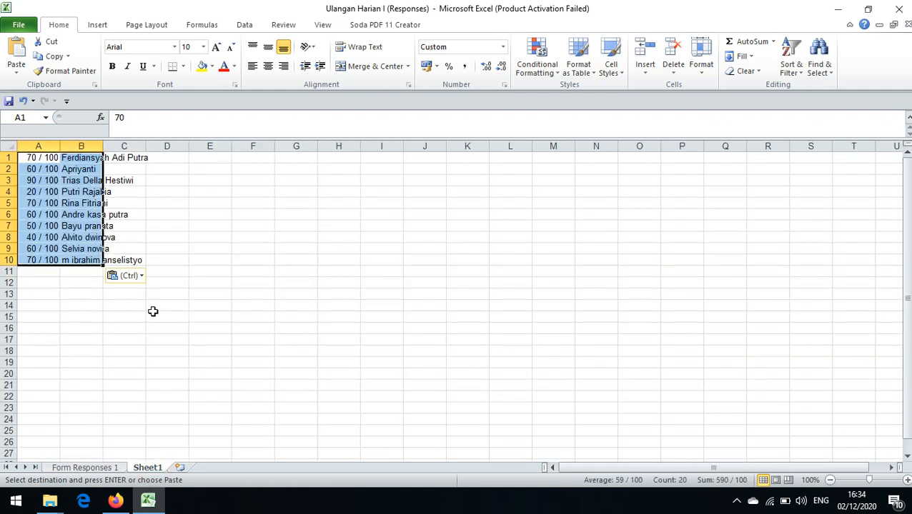
pyautogui.moveTo(103, 146); pyautogui.dragTo(165, 144)
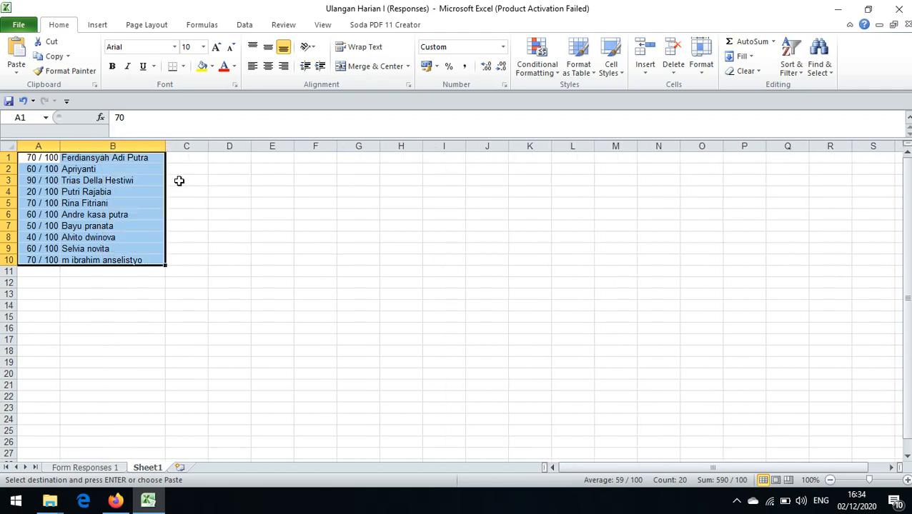
pyautogui.click(220, 224)
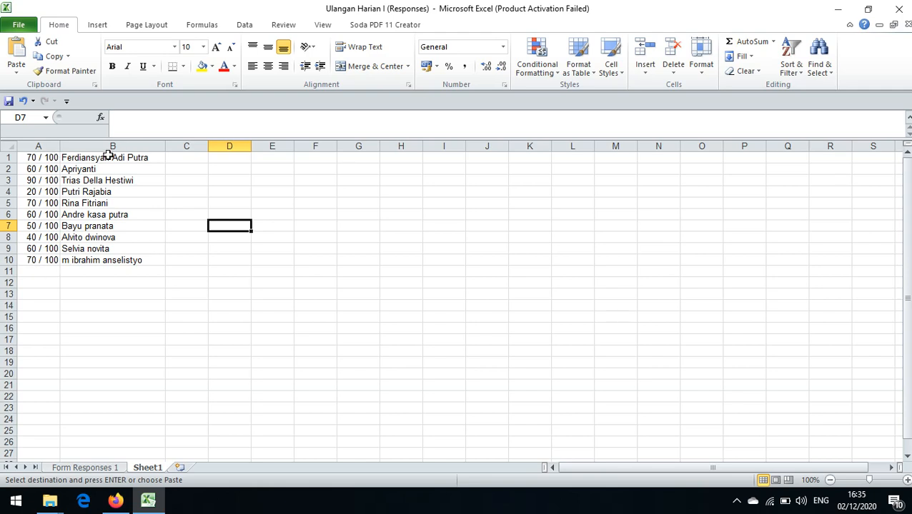
# Step: Rename the new sheet as X DPIB
pyautogui.rightClick(159, 474)
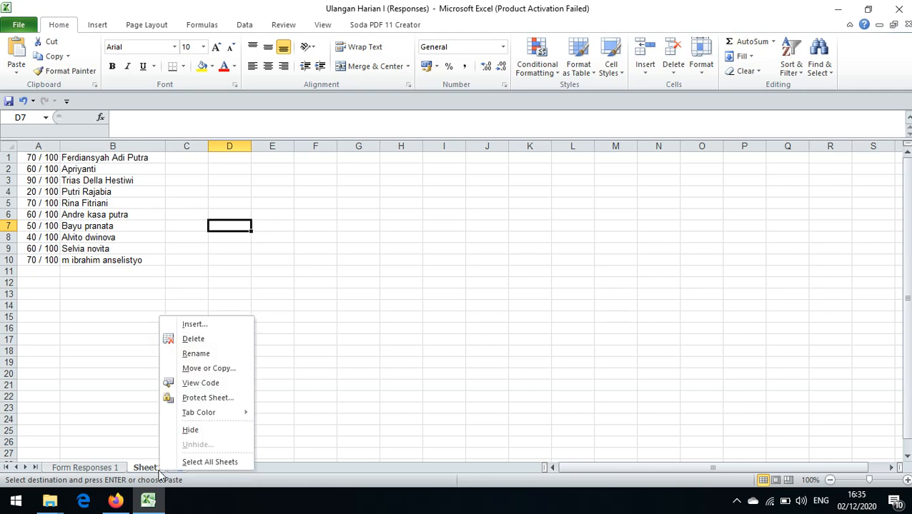
pyautogui.click(189, 353)
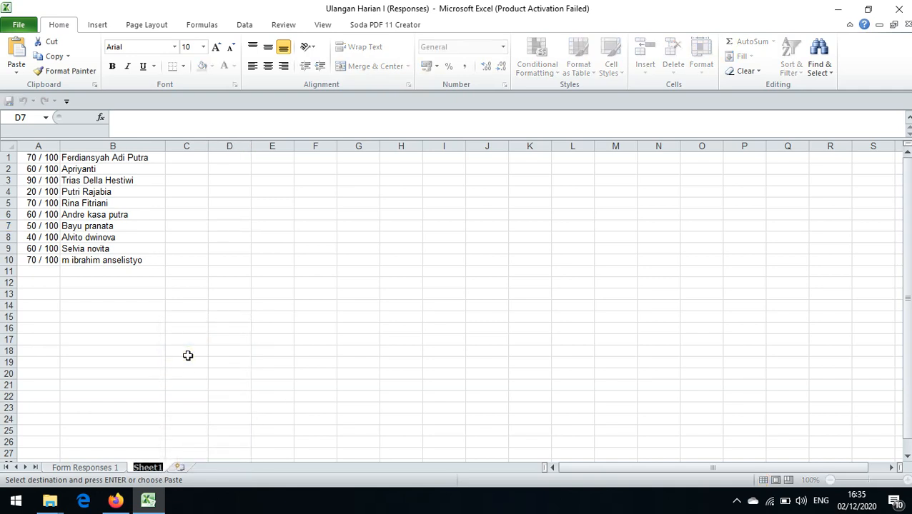
pyautogui.write('X DIP')
pyautogui.press('BackSpace')
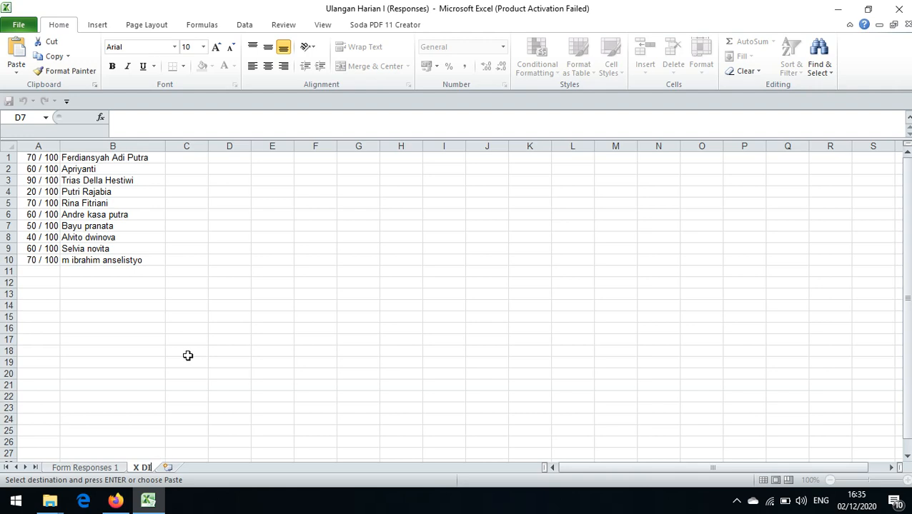
pyautogui.press('BackSpace')
pyautogui.write('PIB')
pyautogui.click(248, 307)
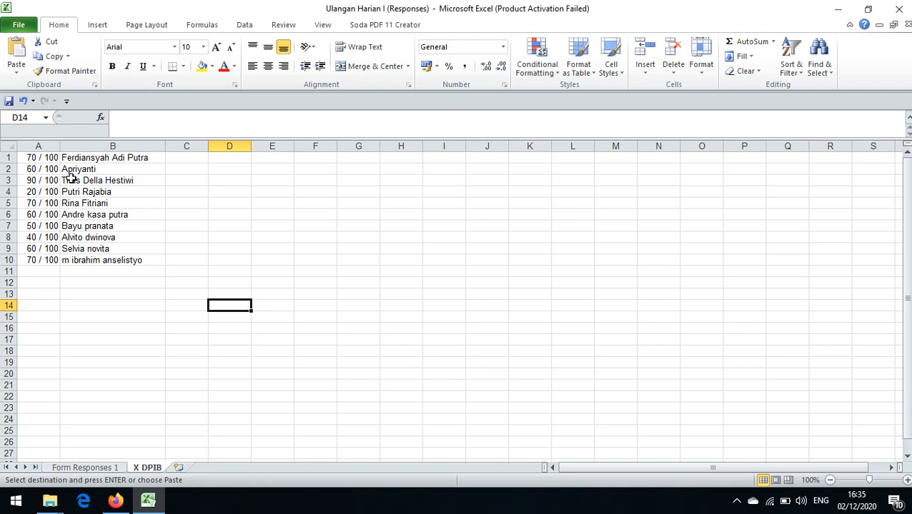
# Step: Sort the scores and names in A1:B10 by score from smallest to largest
pyautogui.hotkey('ctrl', 'a')
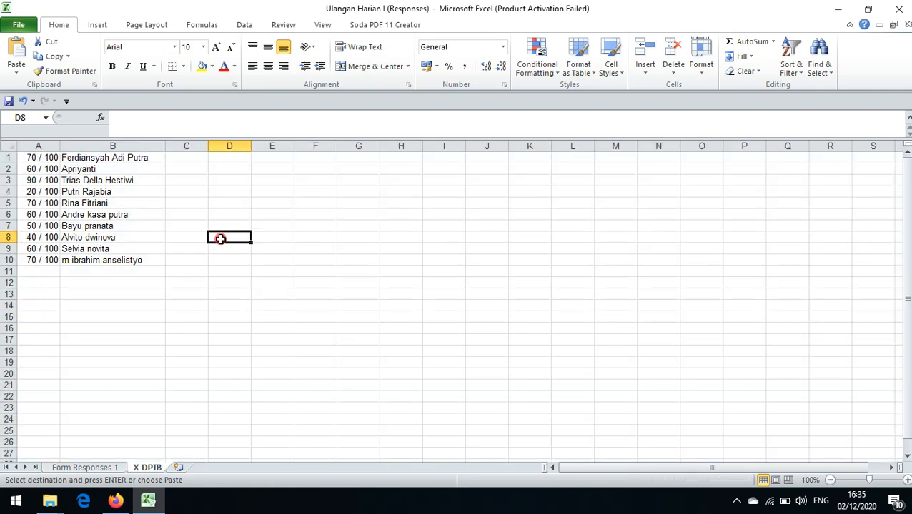
pyautogui.click(219, 238)
pyautogui.moveTo(39, 158); pyautogui.dragTo(155, 259)
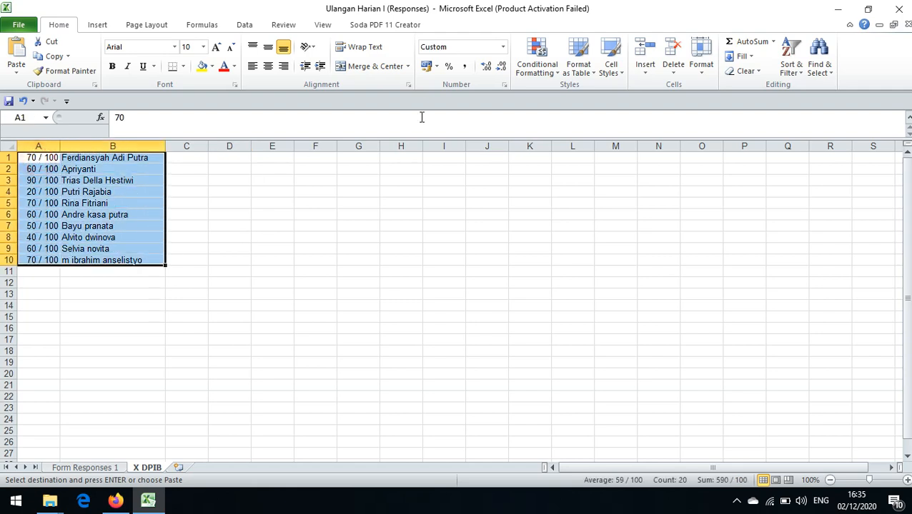
pyautogui.click(790, 48)
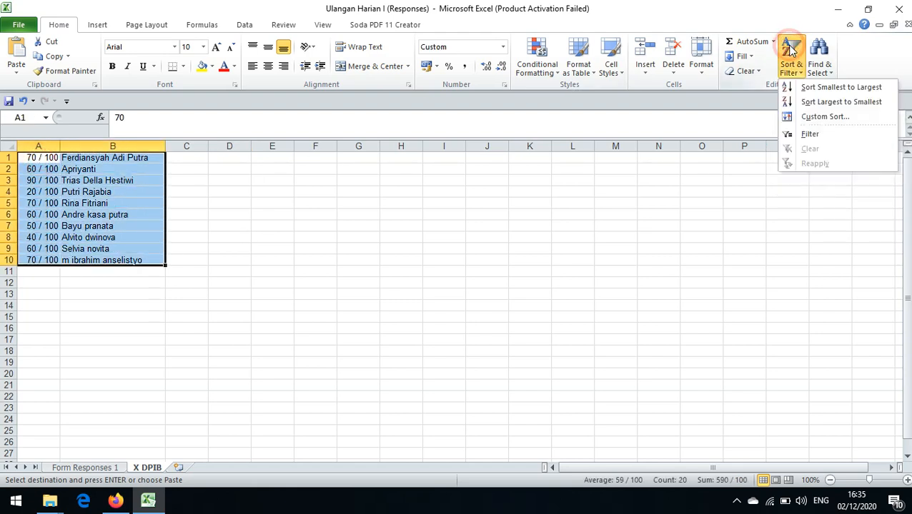
pyautogui.click(804, 88)
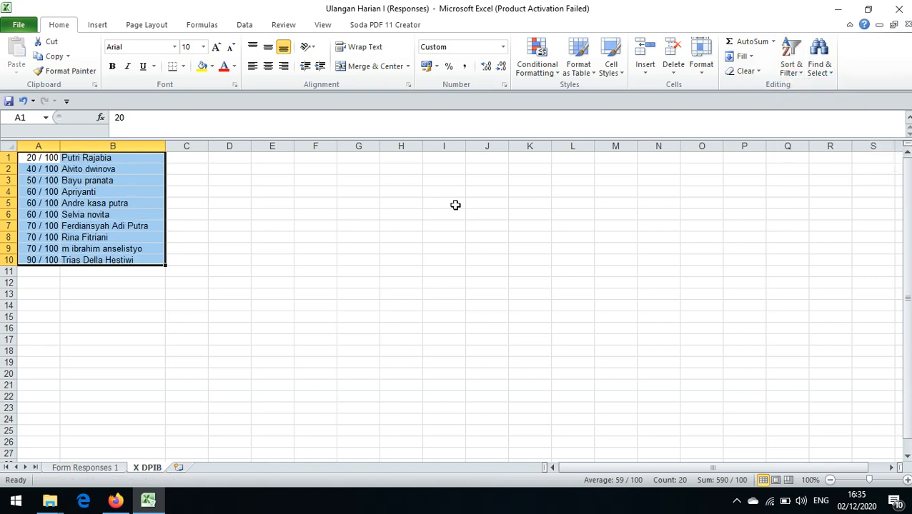
pyautogui.click(790, 51)
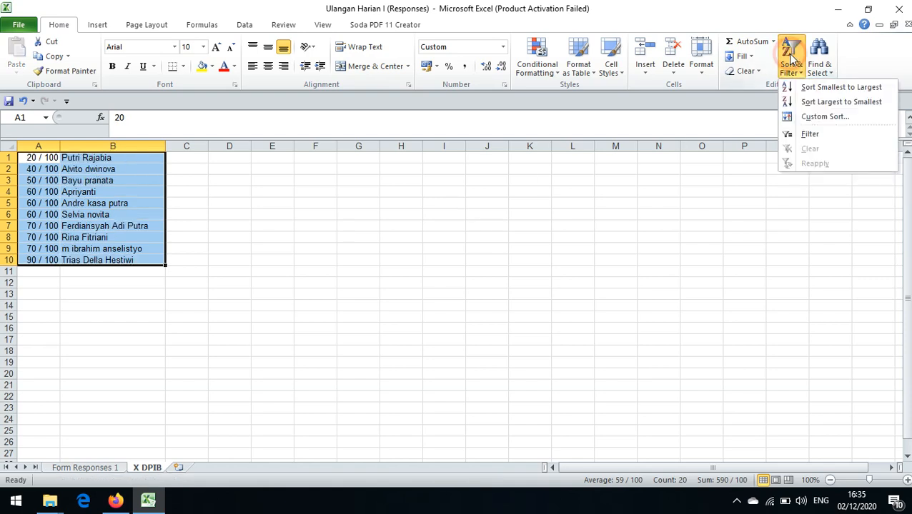
pyautogui.click(800, 88)
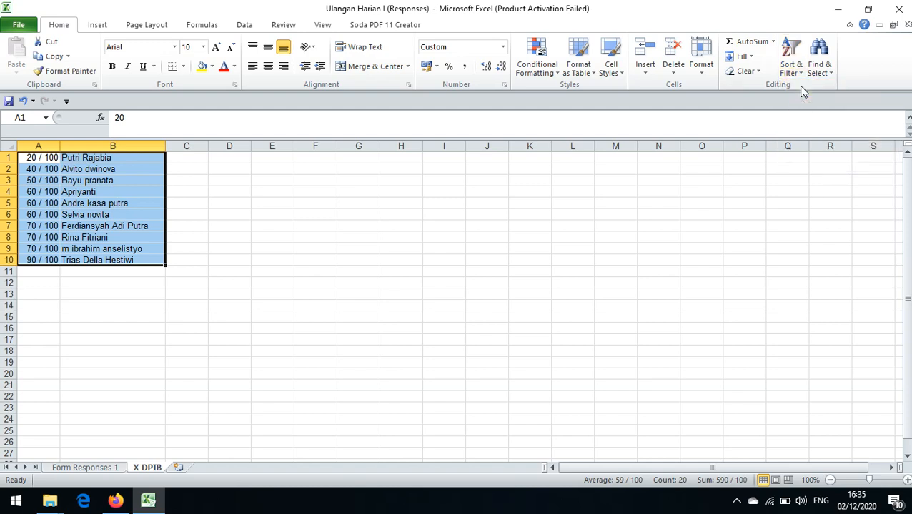
pyautogui.click(297, 225)
# Step: Sort the names in B1:B10 from A to Z, expanding the selection to include the scores
pyautogui.moveTo(78, 157); pyautogui.dragTo(90, 257)
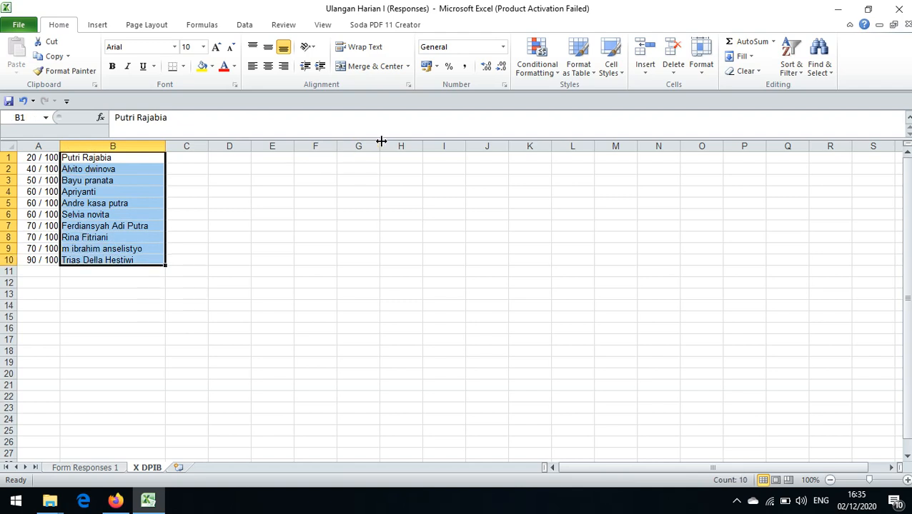
pyautogui.click(791, 52)
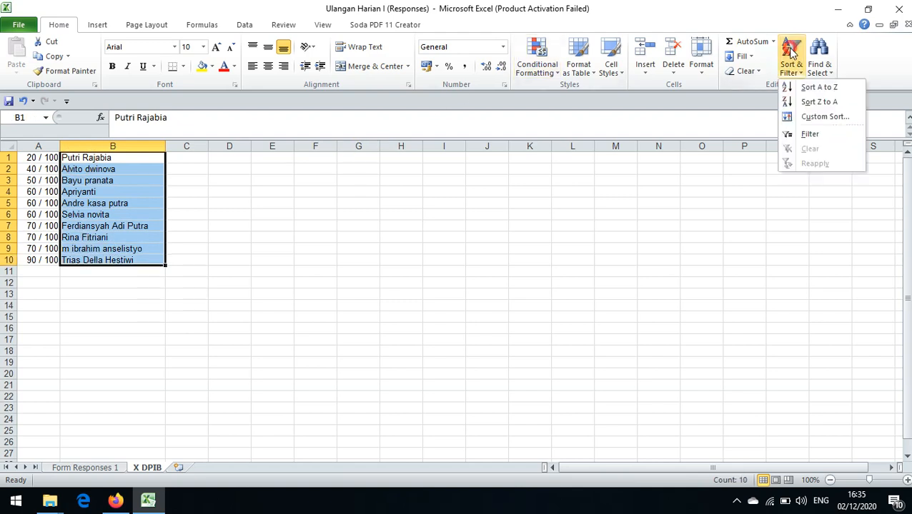
pyautogui.click(802, 87)
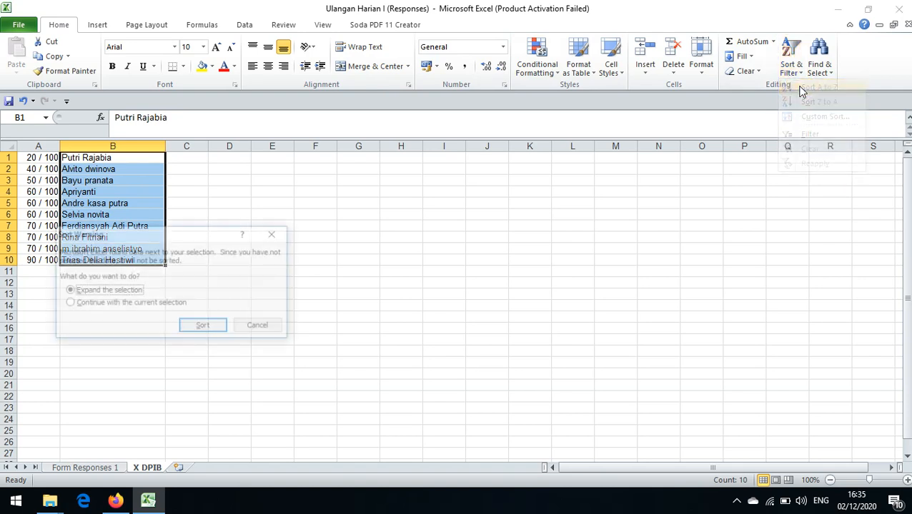
pyautogui.click(221, 327)
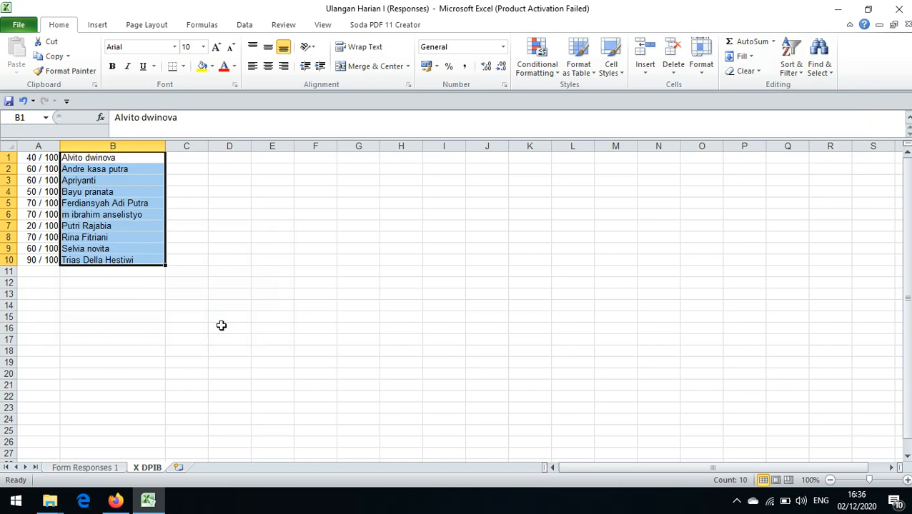
pyautogui.click(288, 234)
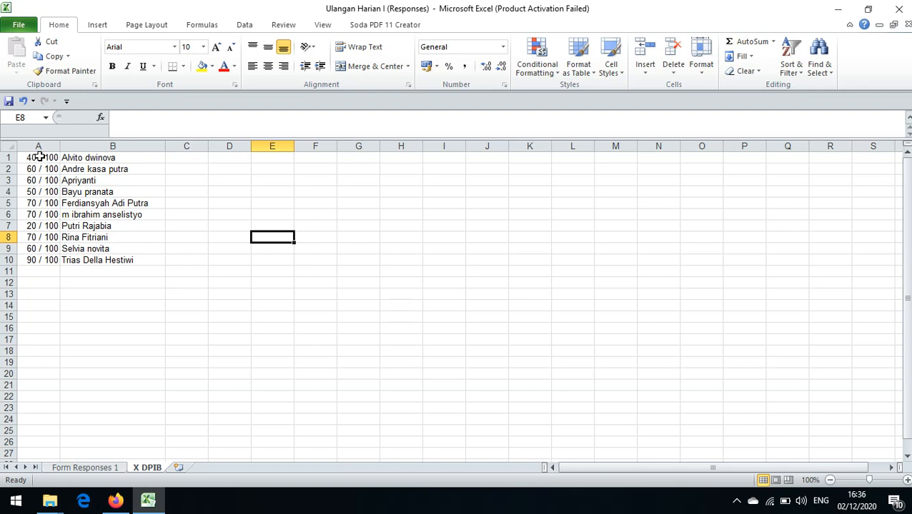
# Step: Enter the formula =A1*100/100 in cell C1 to convert the first score to a plain number
pyautogui.click(187, 158)
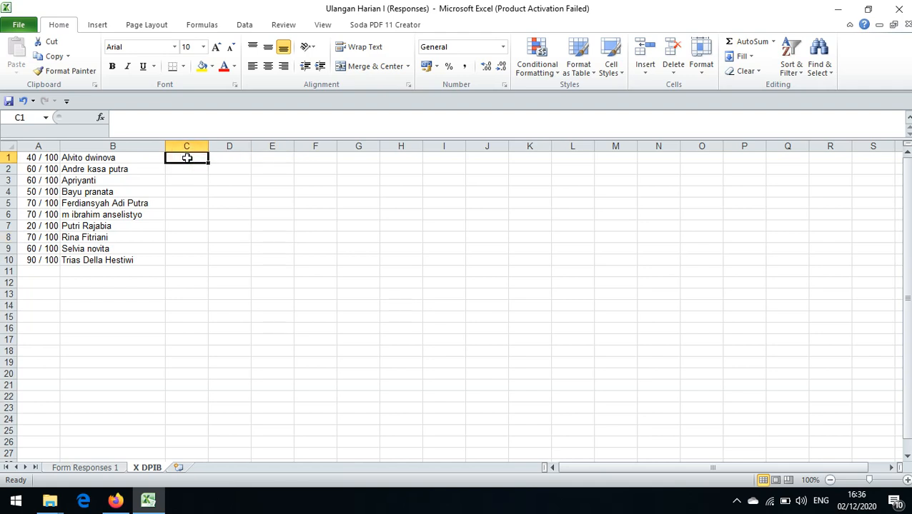
pyautogui.write('=')
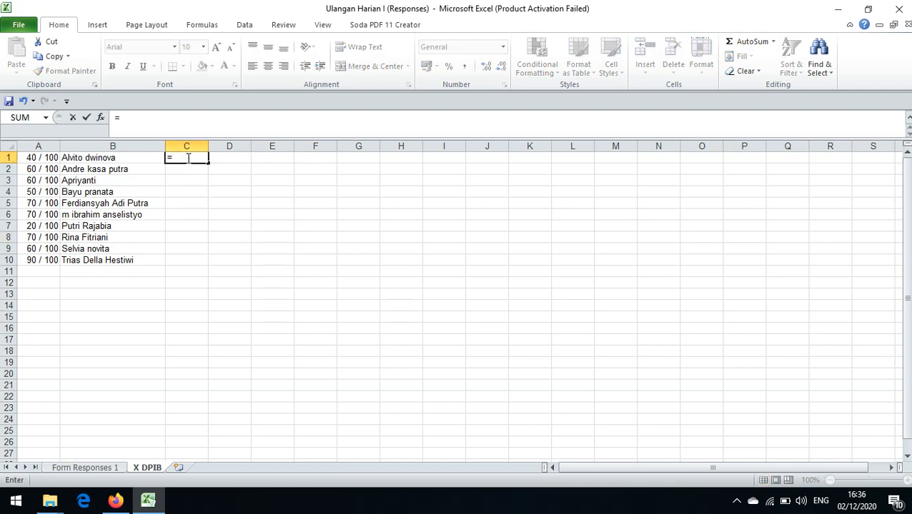
pyautogui.click(28, 158)
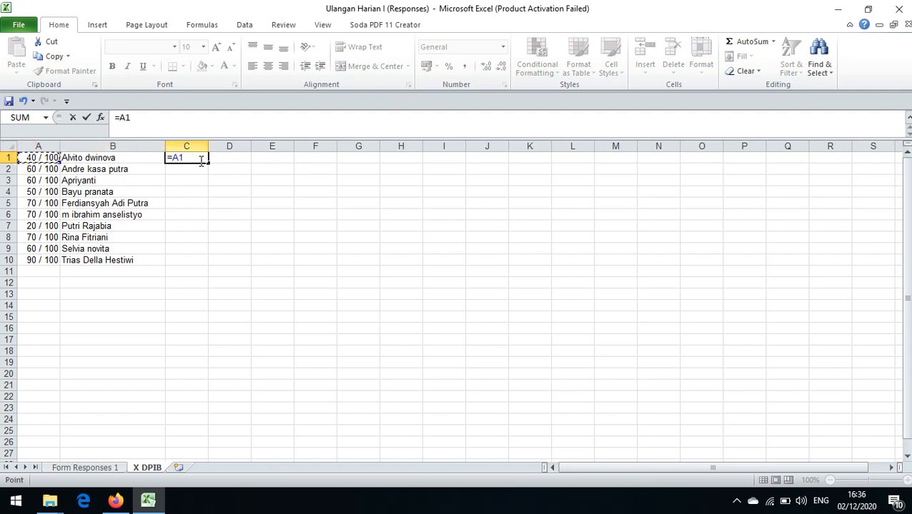
pyautogui.write('*100/100')
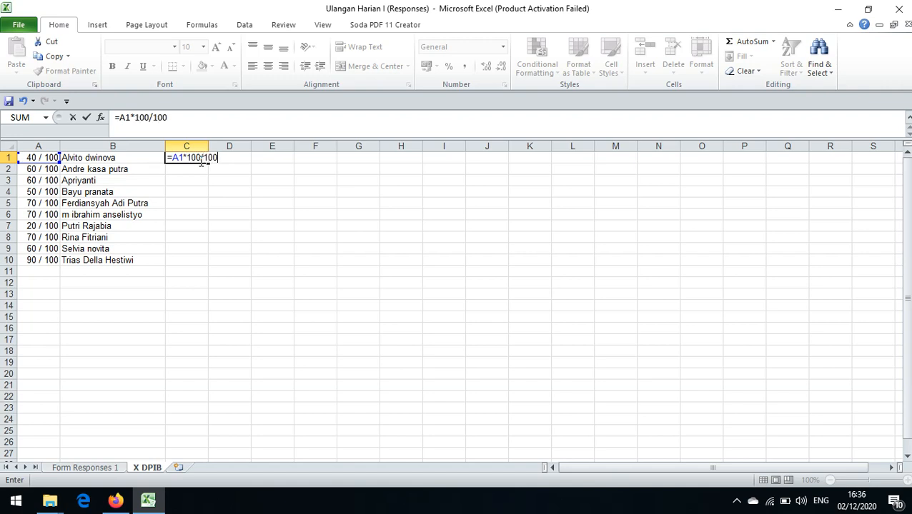
pyautogui.click(276, 178)
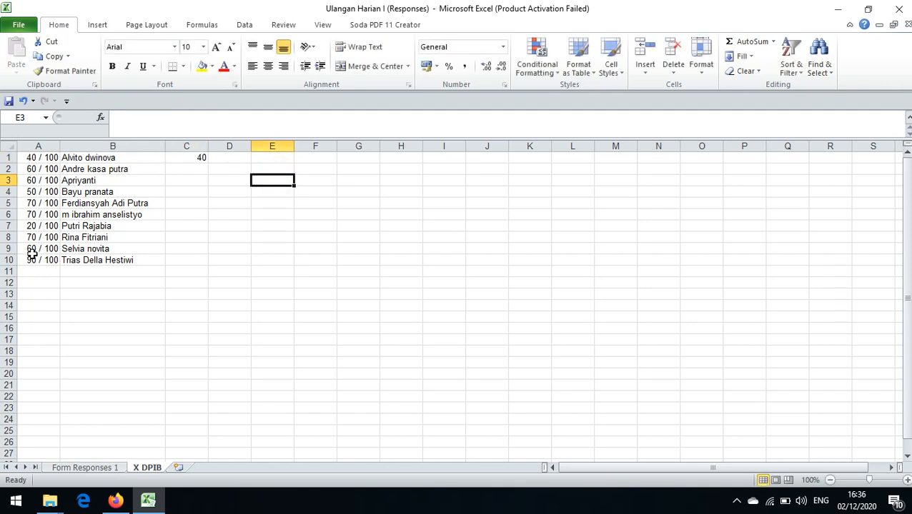
# Step: Copy the score formula from C1 into cells C2:C10
pyautogui.click(201, 157)
pyautogui.hotkey('ctrl', 'c')
pyautogui.moveTo(201, 169); pyautogui.dragTo(196, 258)
pyautogui.hotkey('ctrl', 'v')
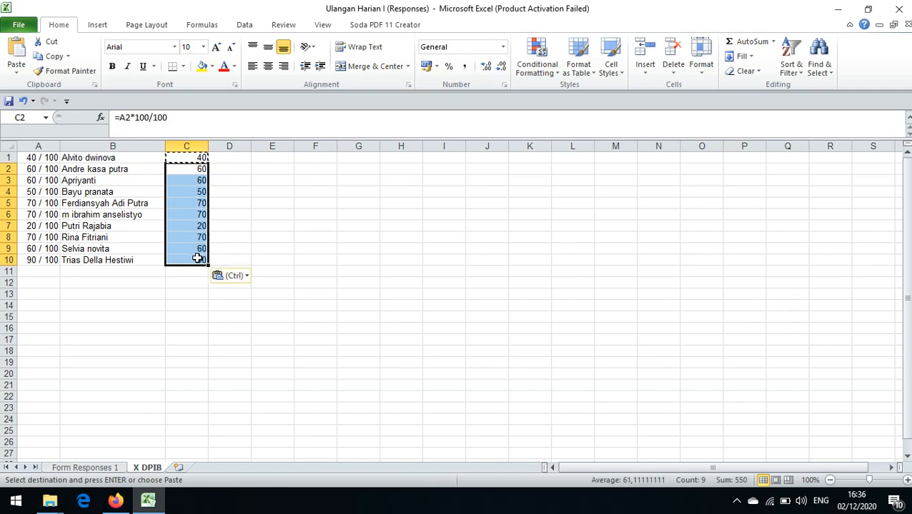
pyautogui.click(310, 226)
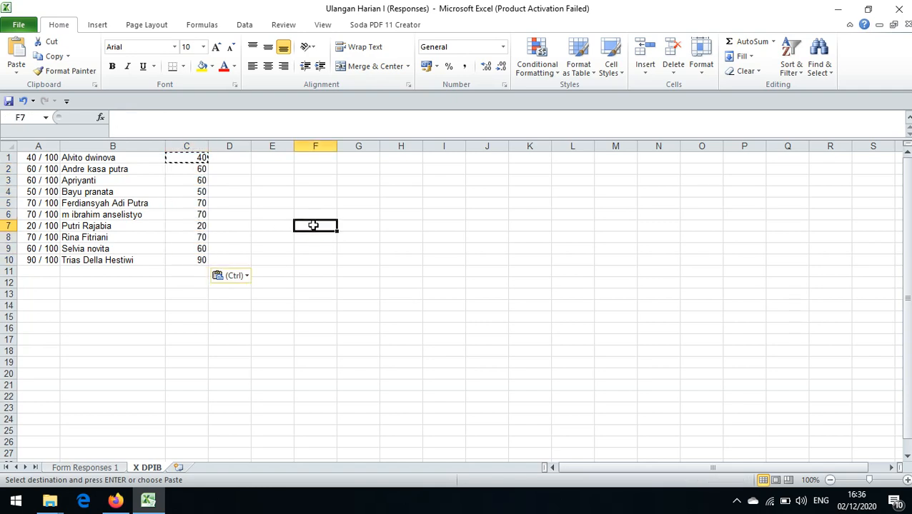
pyautogui.doubleClick(313, 226)
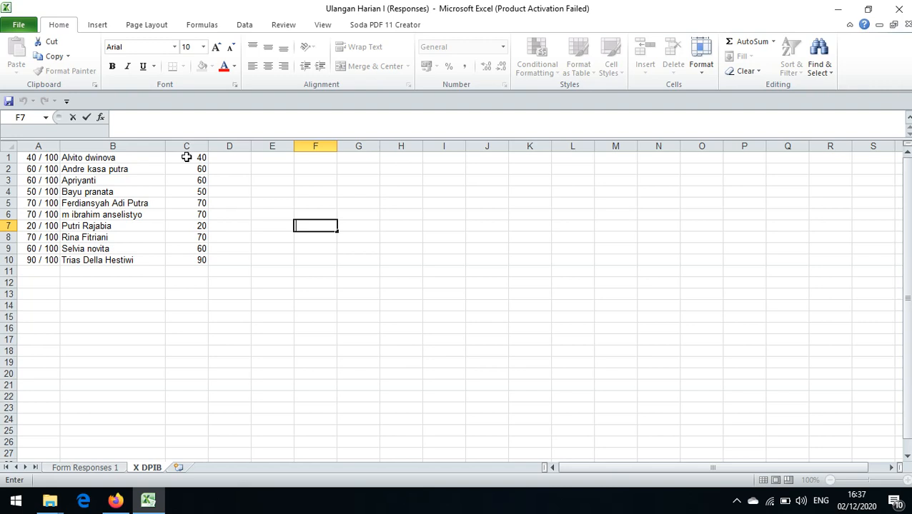
# Step: Copy the converted scores in C1:C10 and open the X DPIB sheet of the KBM-SMK workbook from the KBM_SMK folder
pyautogui.moveTo(186, 157); pyautogui.dragTo(190, 260)
pyautogui.hotkey('ctrl', 'c')
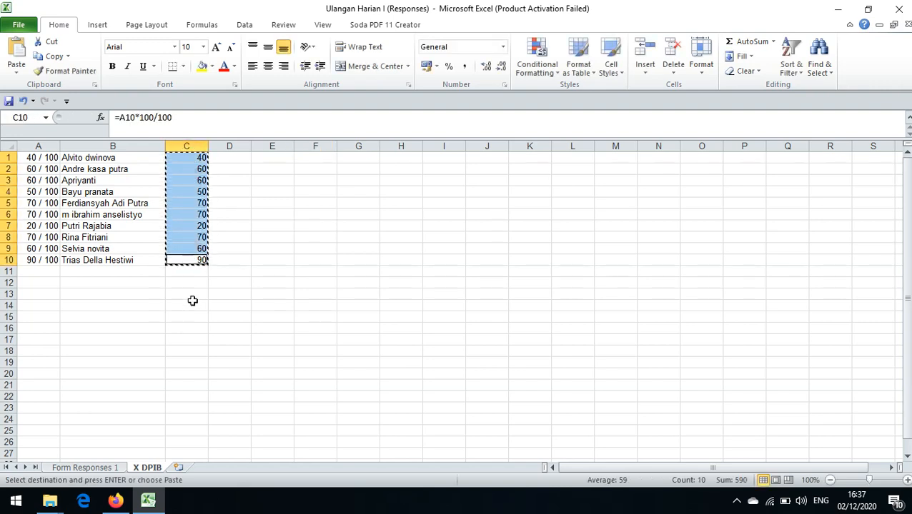
pyautogui.click(50, 502)
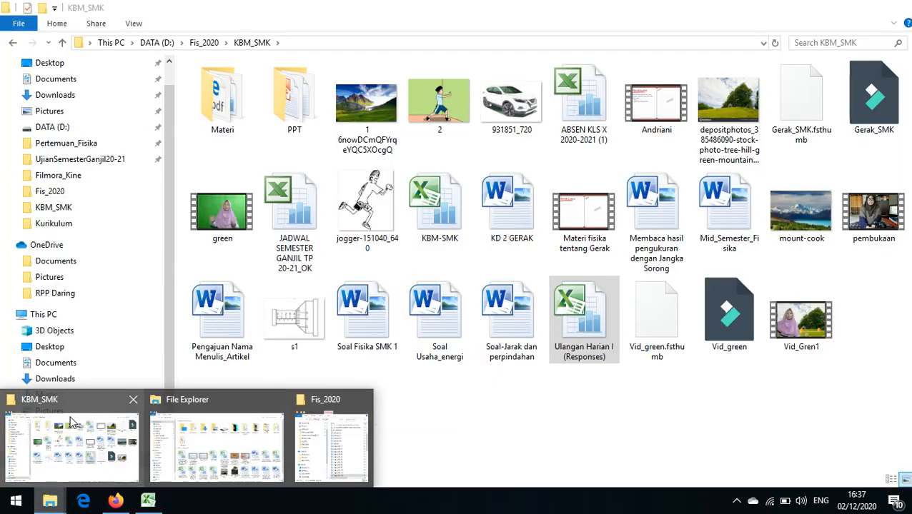
pyautogui.click(72, 425)
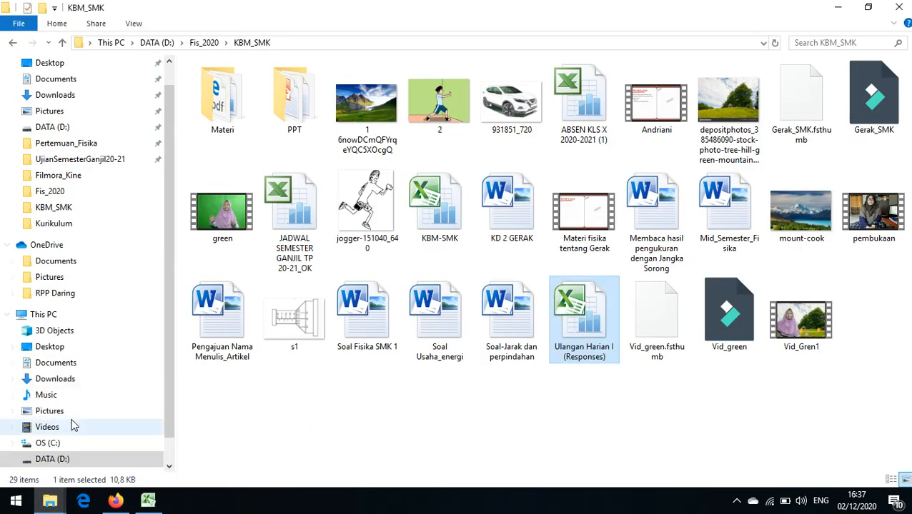
pyautogui.doubleClick(421, 217)
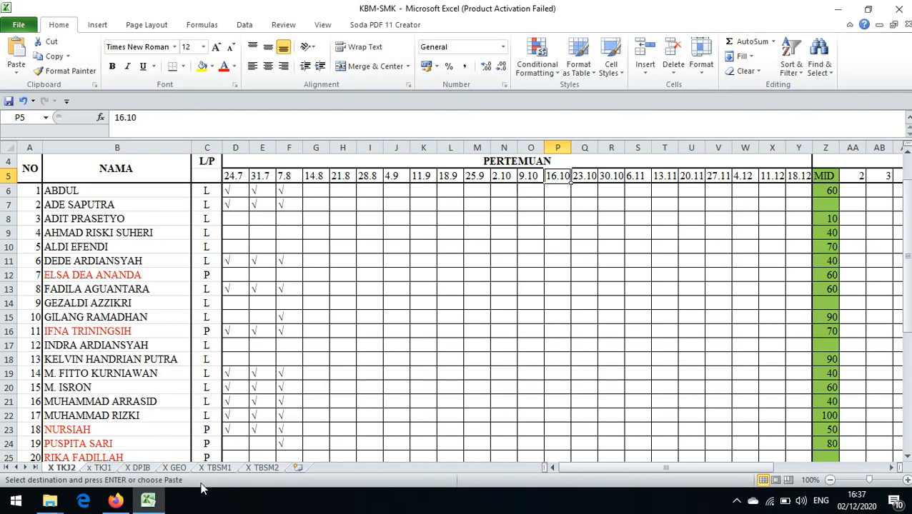
pyautogui.click(139, 468)
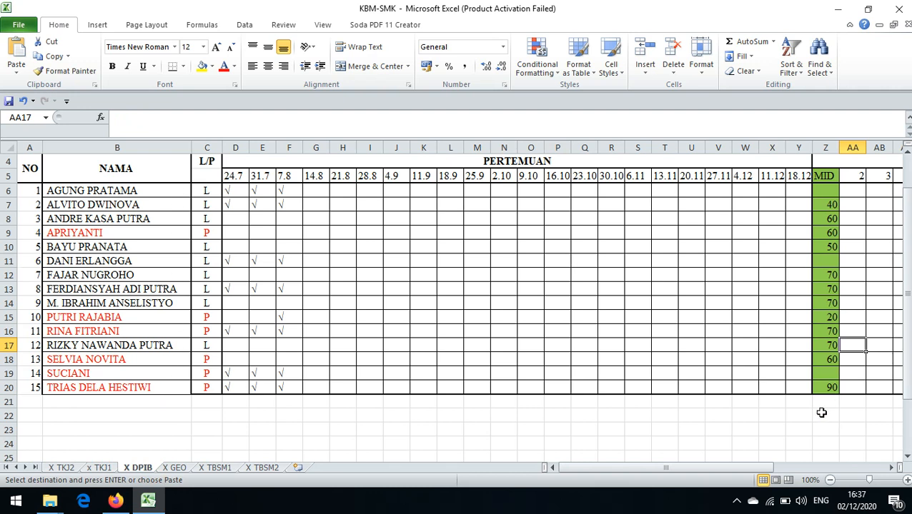
# Step: Examine the UJIAN column and compare the class's name list with the row layout of the X DPIB grade sheet
pyautogui.moveTo(740, 474); pyautogui.dragTo(857, 448)
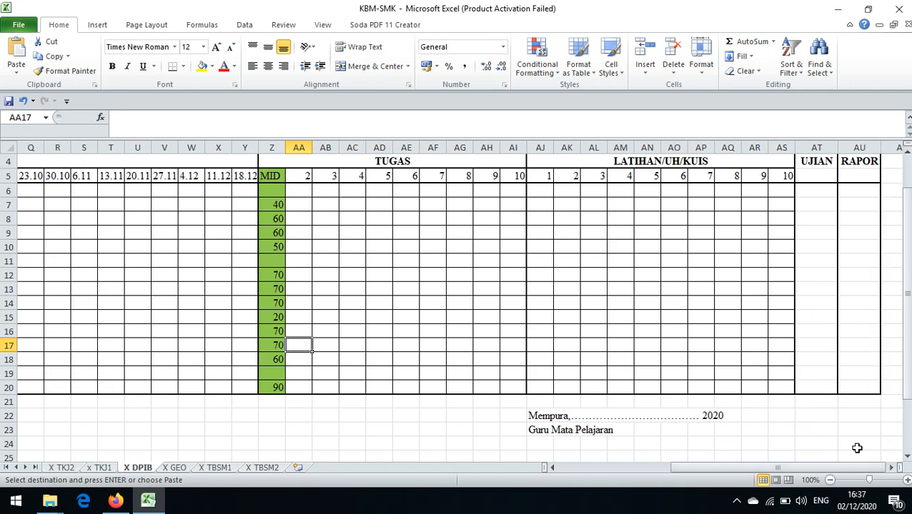
pyautogui.click(819, 193)
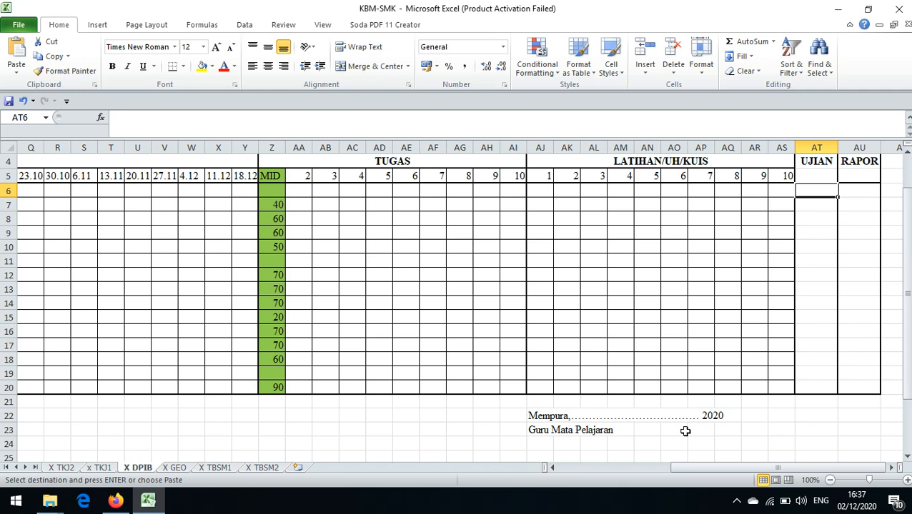
pyautogui.moveTo(686, 467); pyautogui.dragTo(569, 460)
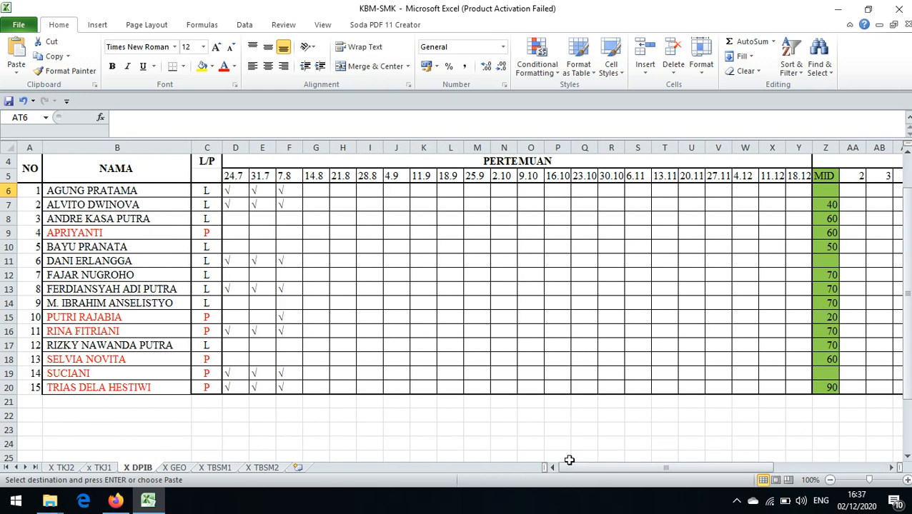
pyautogui.click(581, 315)
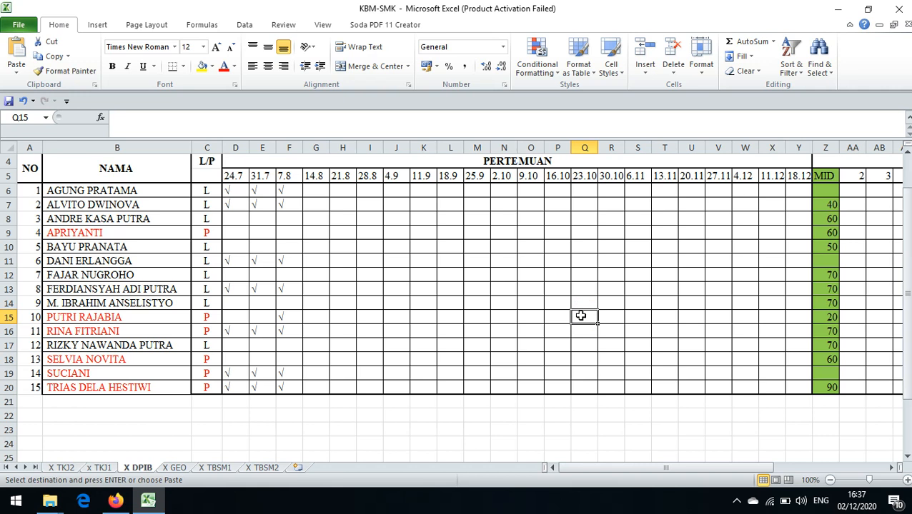